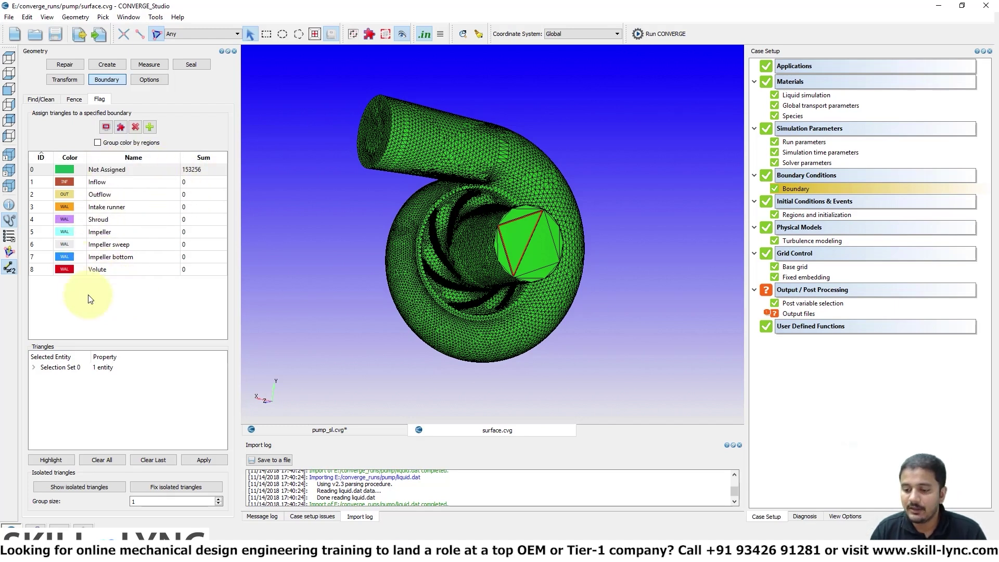
# Run the surface diagnosis to check the pump for intersections, nonmanifold problems, open edges, normal orientation and isolated triangles.
pyautogui.click(802, 515)
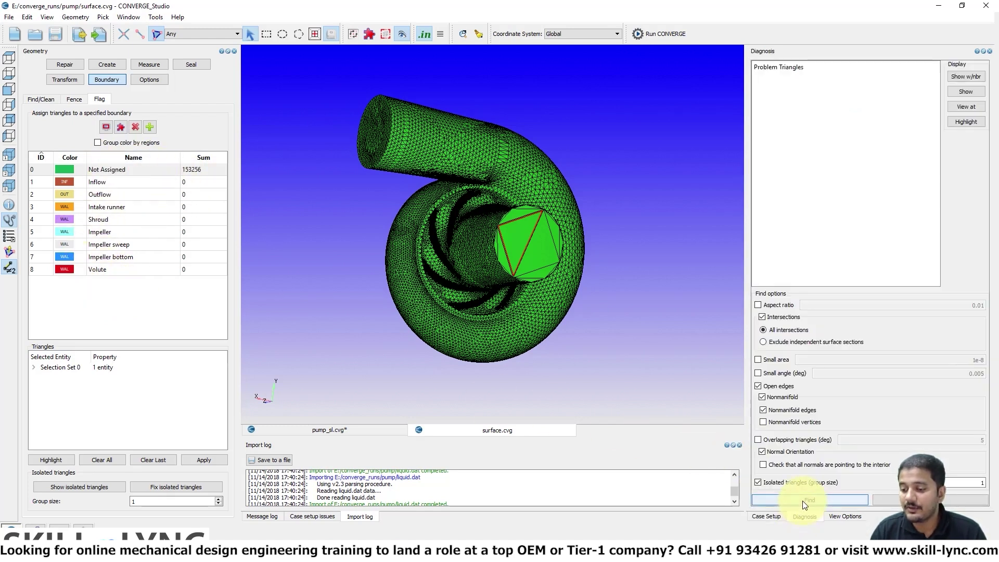
pyautogui.click(804, 501)
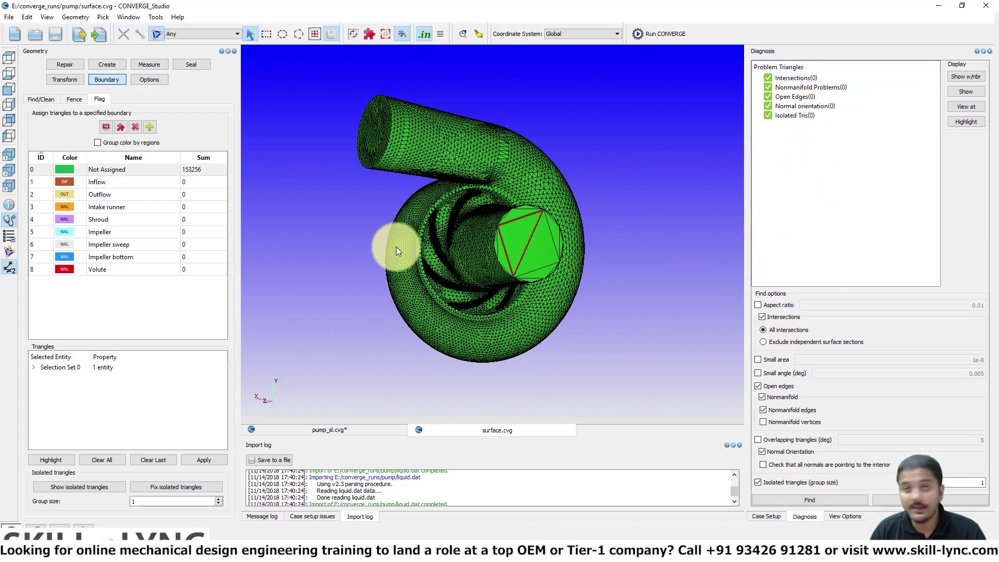
# From a side view along the X axis, box-select the half of the pump containing the outlet and hide it.
pyautogui.click(9, 89)
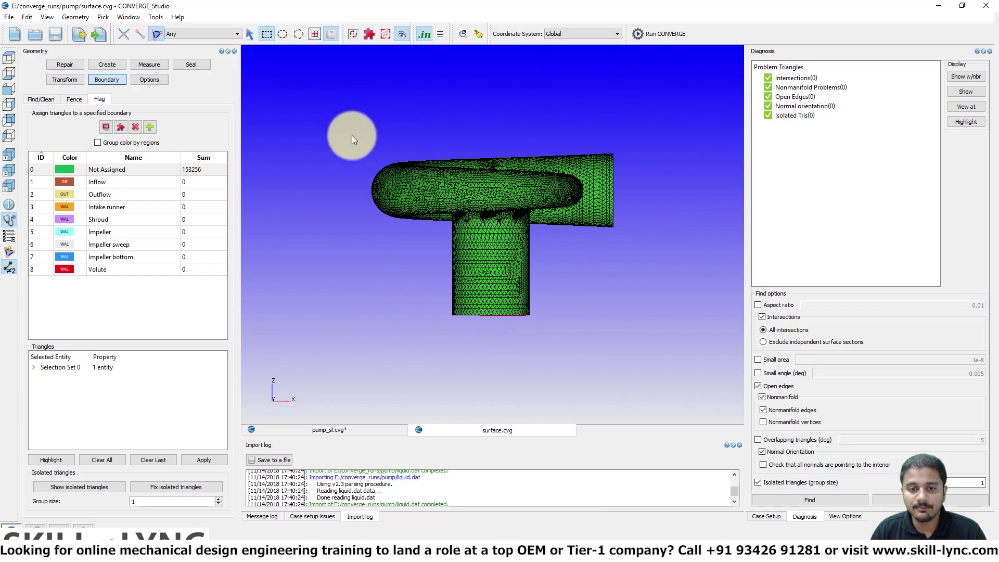
pyautogui.click(7, 118)
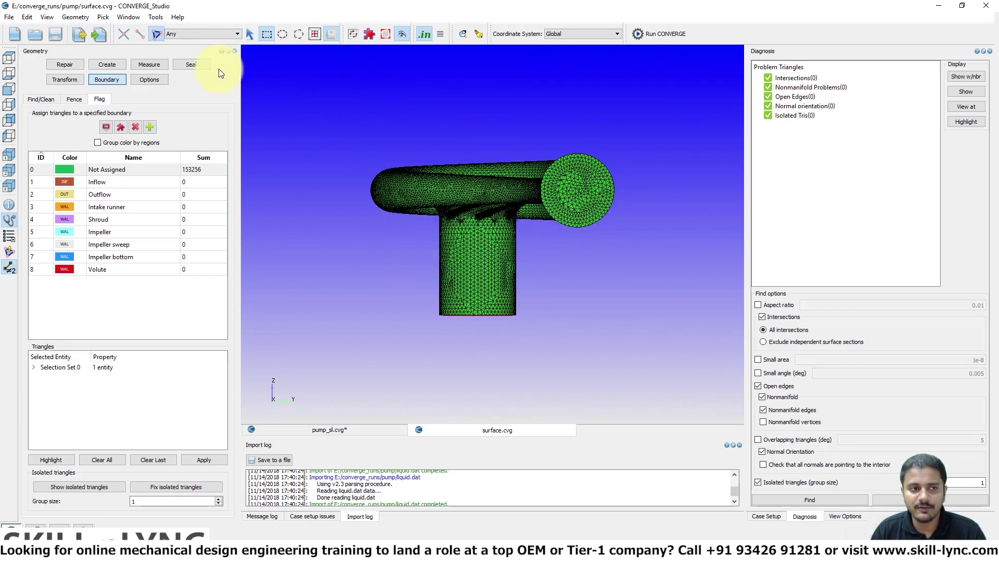
pyautogui.click(14, 61)
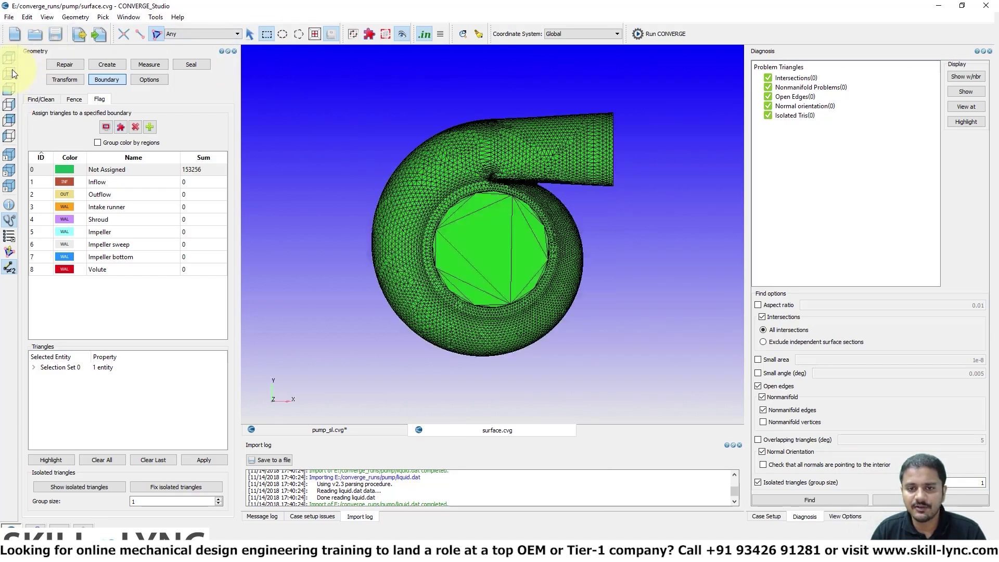
pyautogui.click(9, 103)
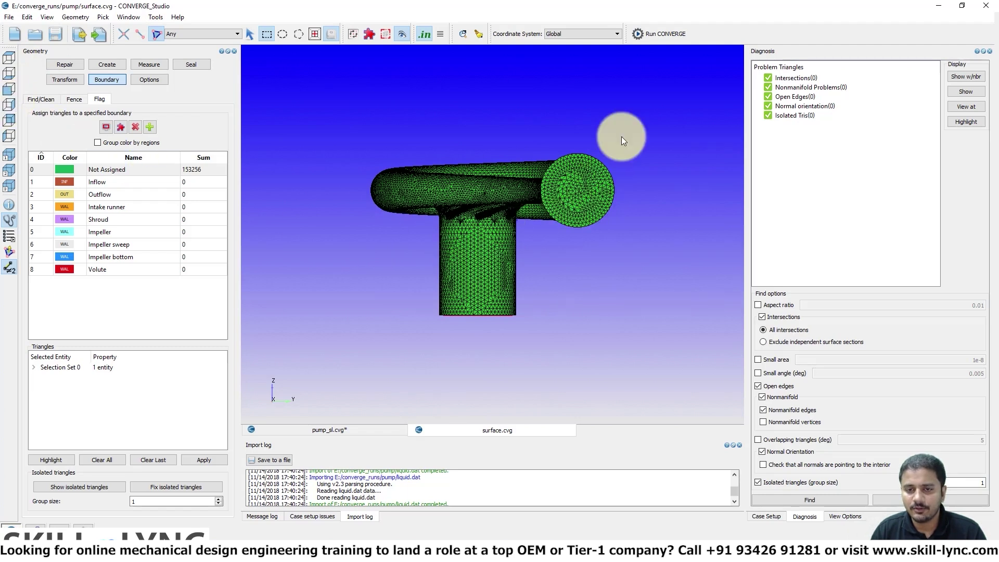
pyautogui.moveTo(622, 137); pyautogui.dragTo(530, 270)
pyautogui.moveTo(504, 306); pyautogui.dragTo(476, 365)
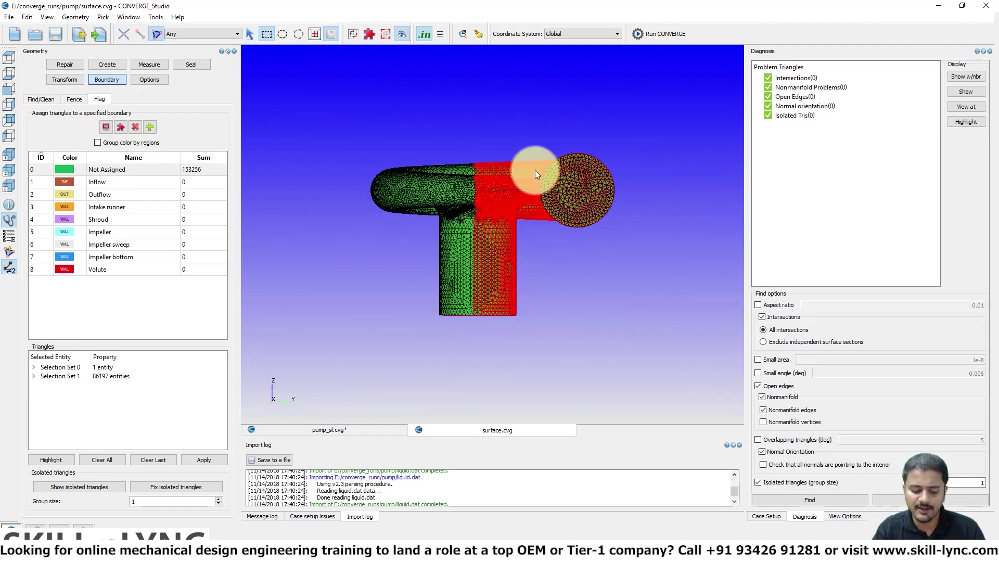
pyautogui.press('Delete')
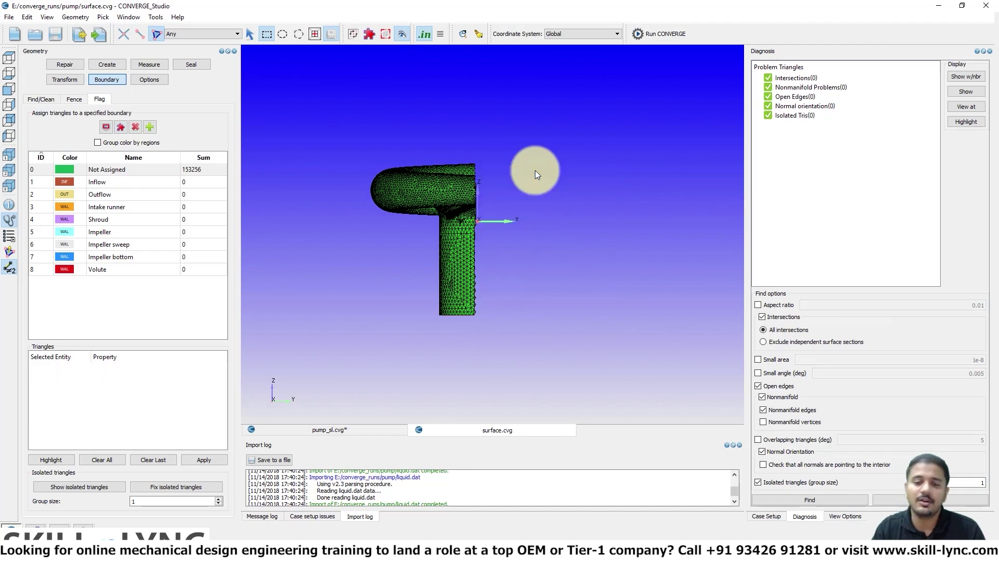
# Examine the impeller blades and volute interior through the cut-away, and redisplay the whole pump surface.
pyautogui.moveTo(528, 172); pyautogui.dragTo(499, 208)
pyautogui.scroll(6, 500, 211)
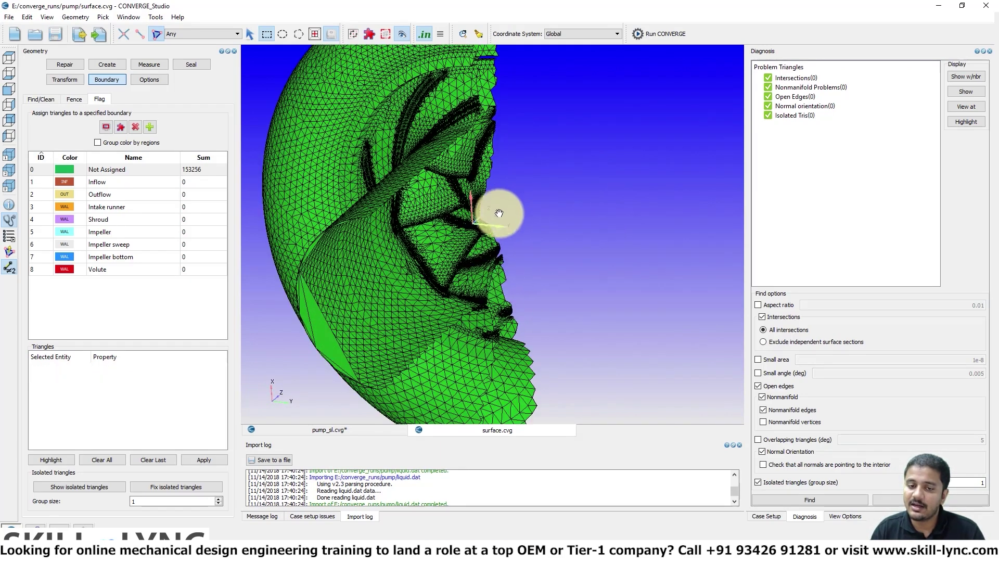
pyautogui.moveTo(499, 278); pyautogui.dragTo(411, 286)
pyautogui.scroll(3, 410, 285)
pyautogui.moveTo(411, 286); pyautogui.dragTo(527, 211, button='right')
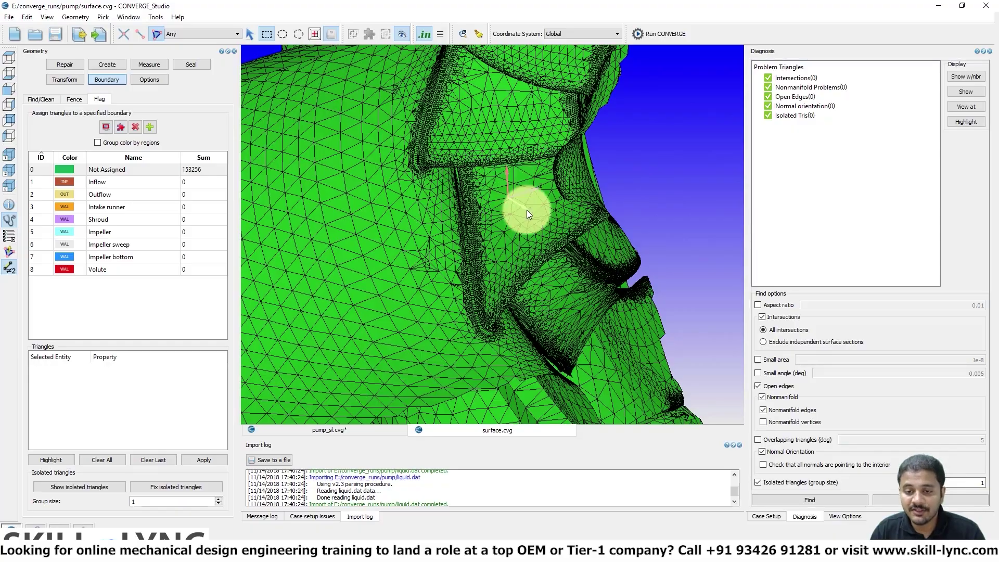
pyautogui.moveTo(545, 274); pyautogui.dragTo(517, 232)
pyautogui.moveTo(498, 307); pyautogui.dragTo(399, 297)
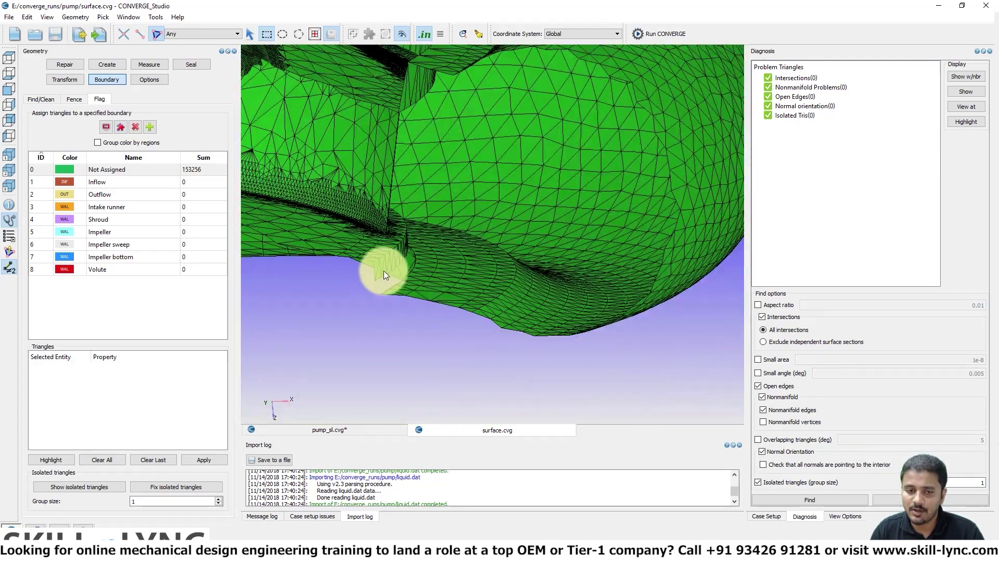
pyautogui.scroll(-10, 385, 279)
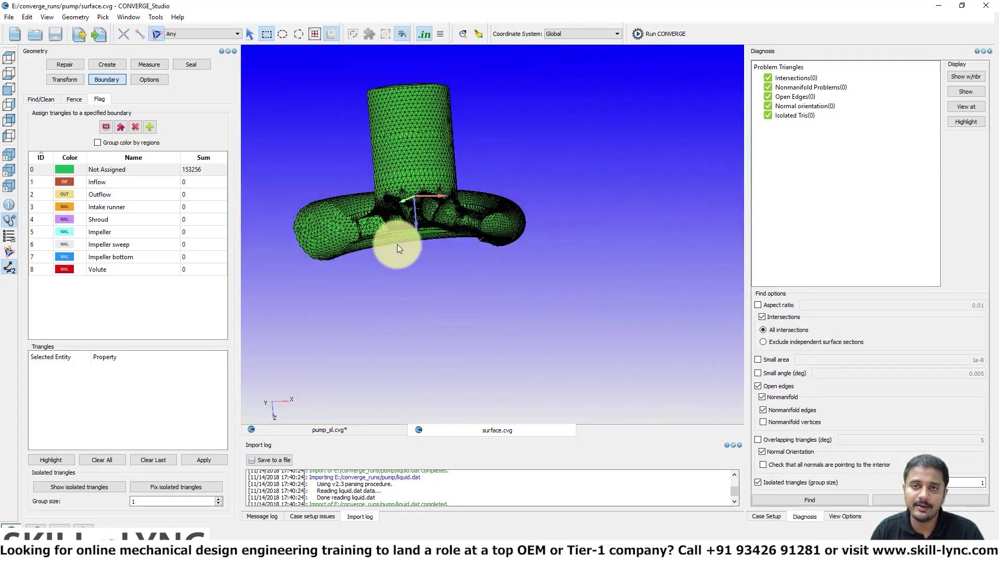
pyautogui.rightClick(576, 206)
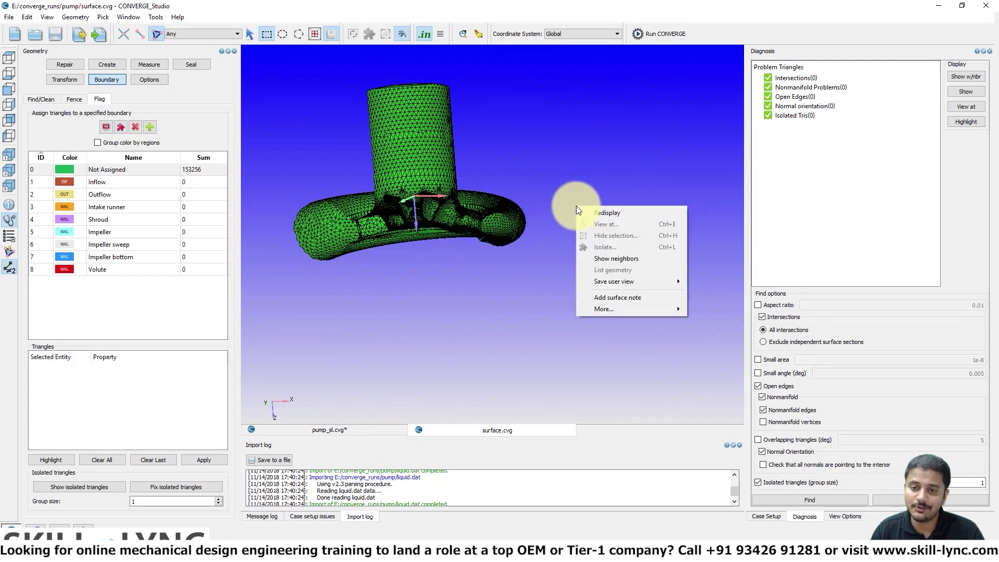
pyautogui.moveTo(590, 210); pyautogui.dragTo(401, 237)
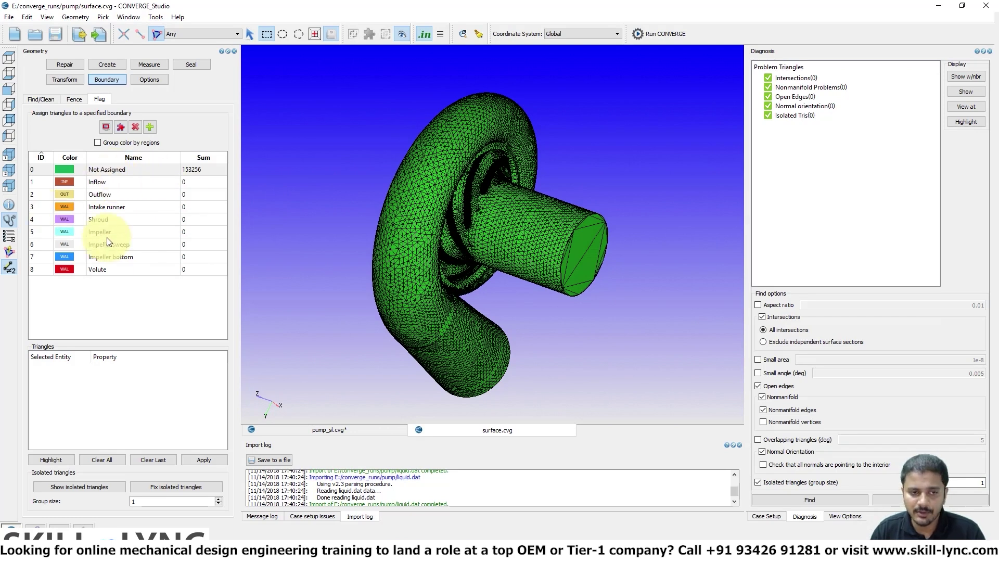
# Review the Inflow, Outflow, Intake runner and Shroud boundaries against the matching regions of the pump surface.
pyautogui.click(117, 185)
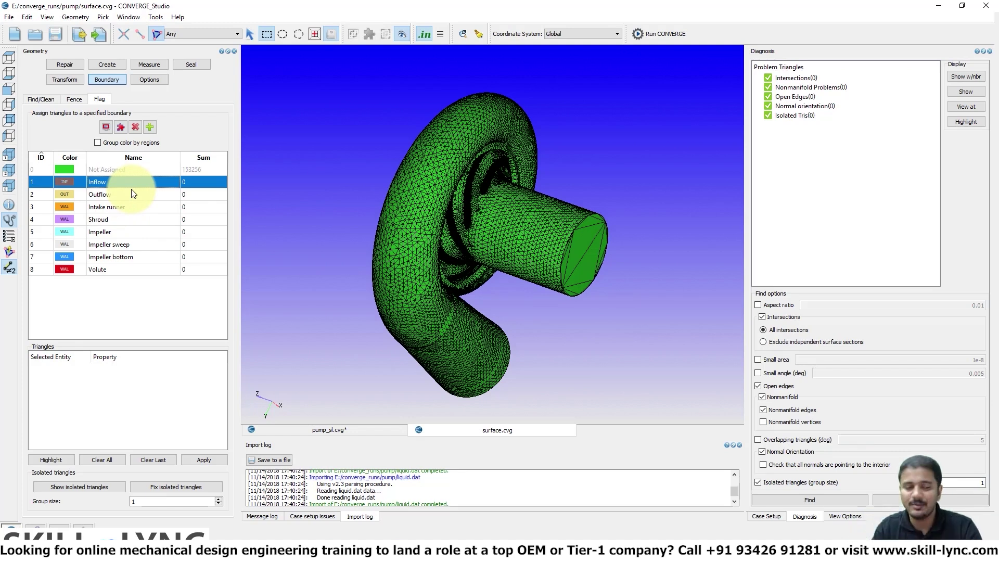
pyautogui.click(135, 196)
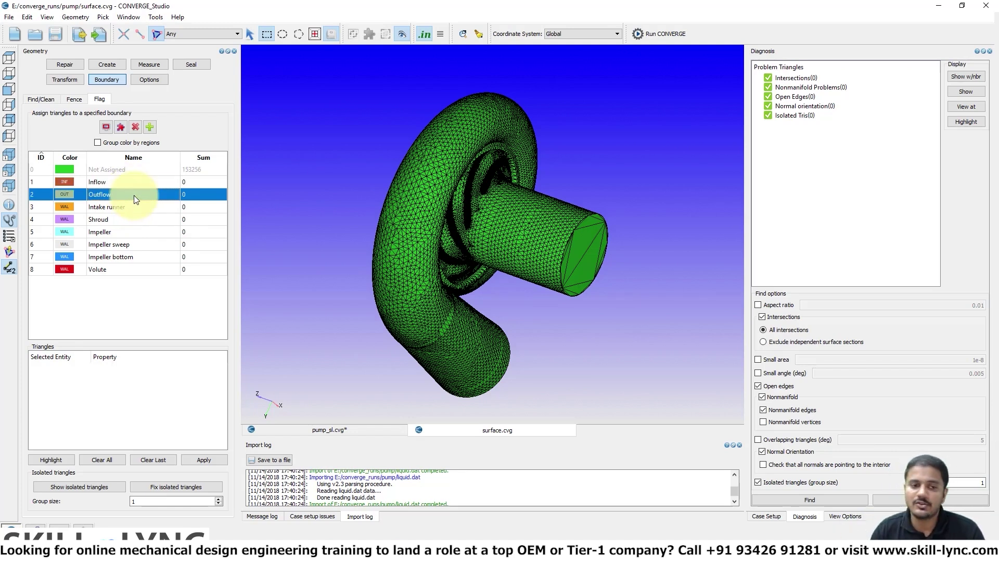
pyautogui.click(138, 206)
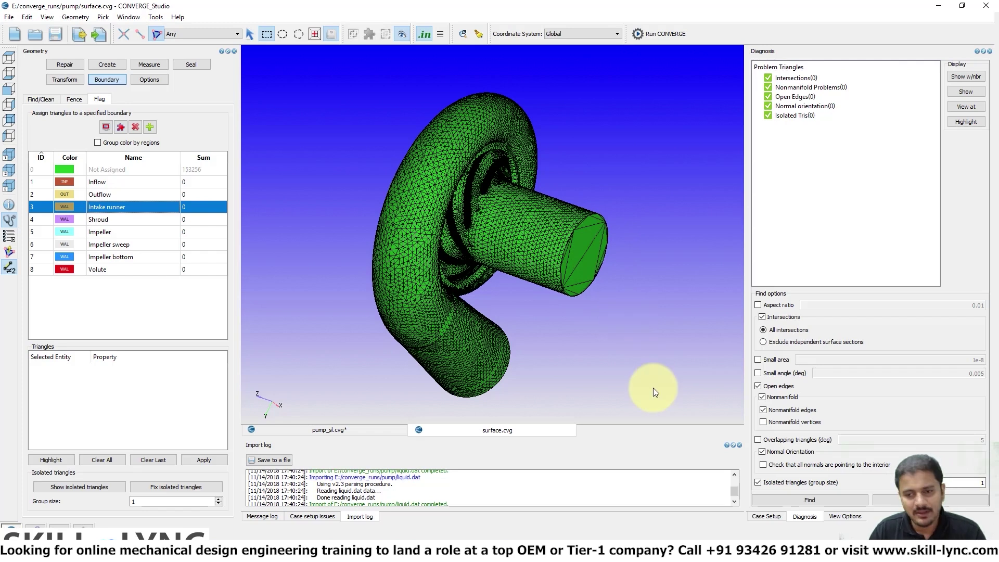
pyautogui.moveTo(629, 388); pyautogui.dragTo(551, 273)
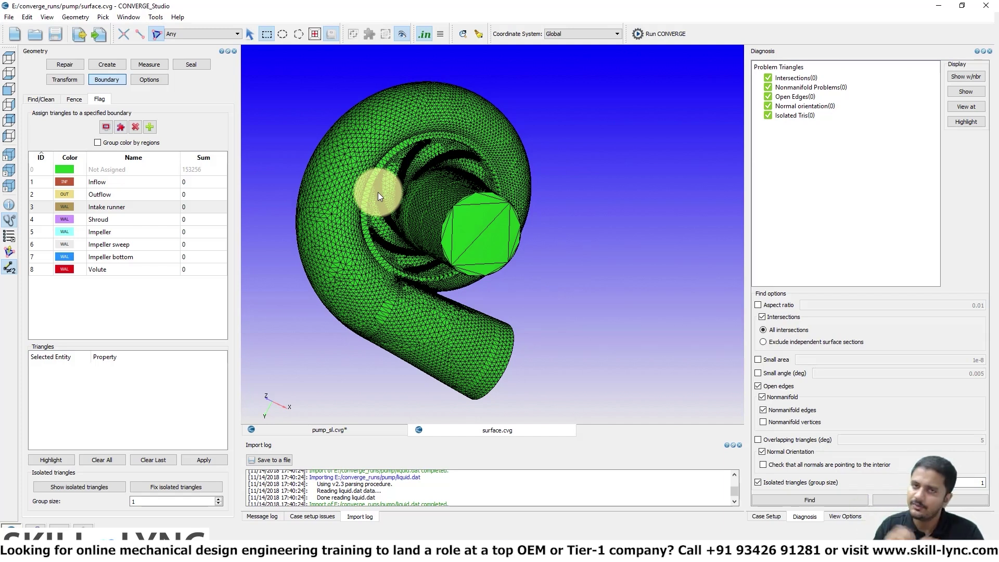
pyautogui.moveTo(378, 193); pyautogui.dragTo(409, 302)
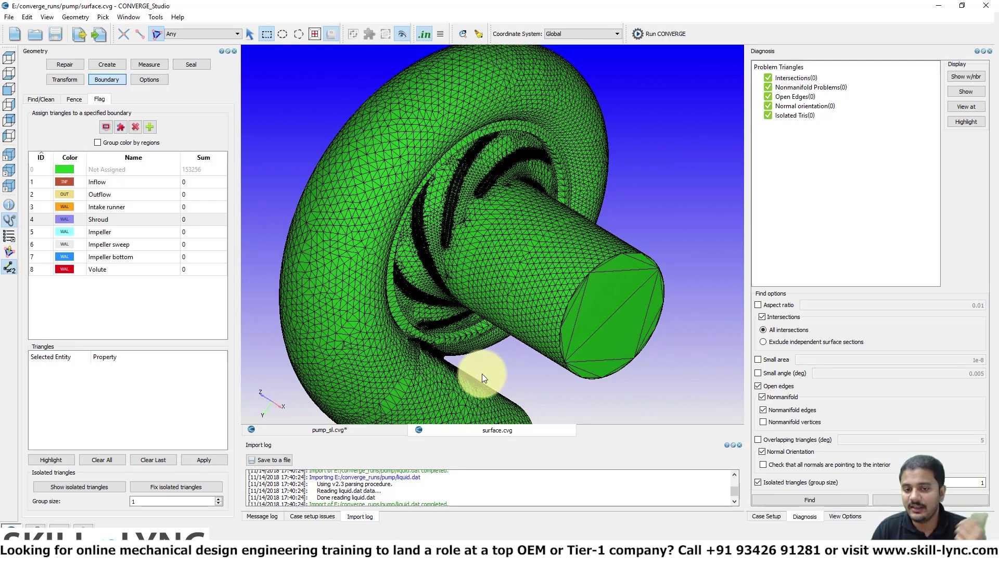
# Assign the circular end face of the intake pipe to the Inflow boundary, using By Angle triangle selection.
pyautogui.click(137, 182)
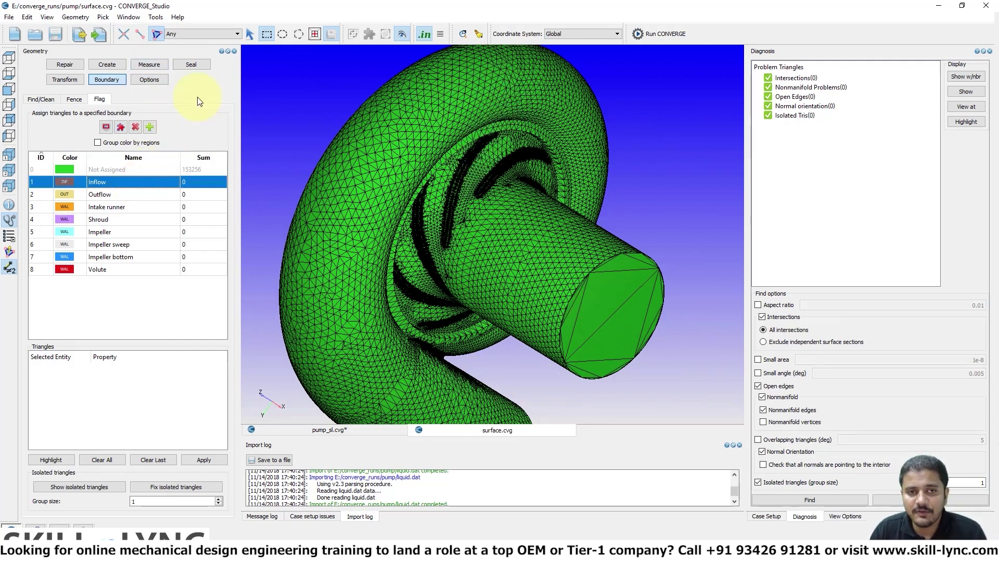
pyautogui.click(226, 34)
pyautogui.click(223, 49)
pyautogui.click(575, 314)
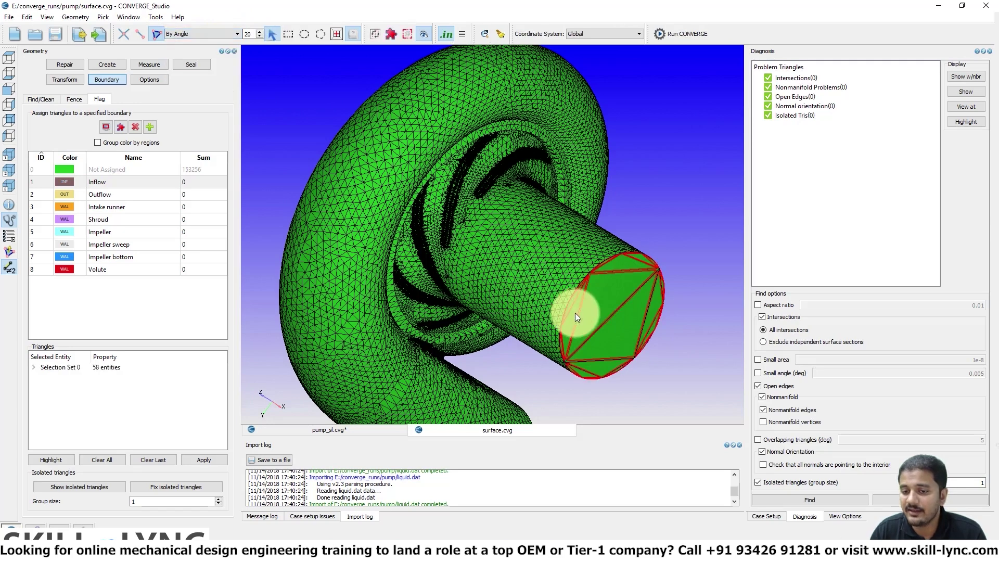
pyautogui.click(203, 460)
# Set up boundary fence creation by selected edges, with By Arc as the edge selection method.
pyautogui.scroll(5, 418, 261)
pyautogui.moveTo(417, 261); pyautogui.dragTo(507, 273)
pyautogui.moveTo(507, 273); pyautogui.dragTo(423, 279, button='right')
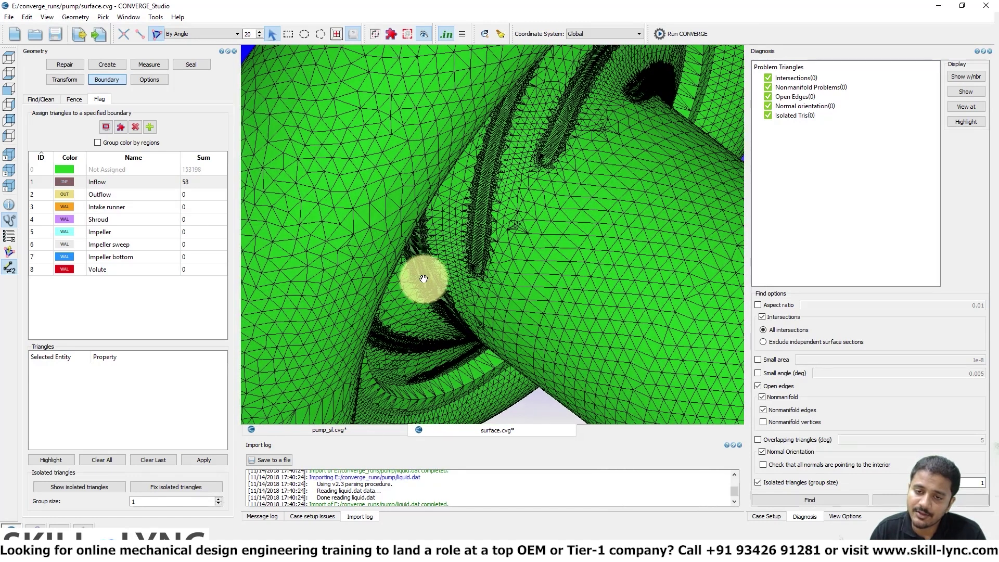
pyautogui.click(74, 99)
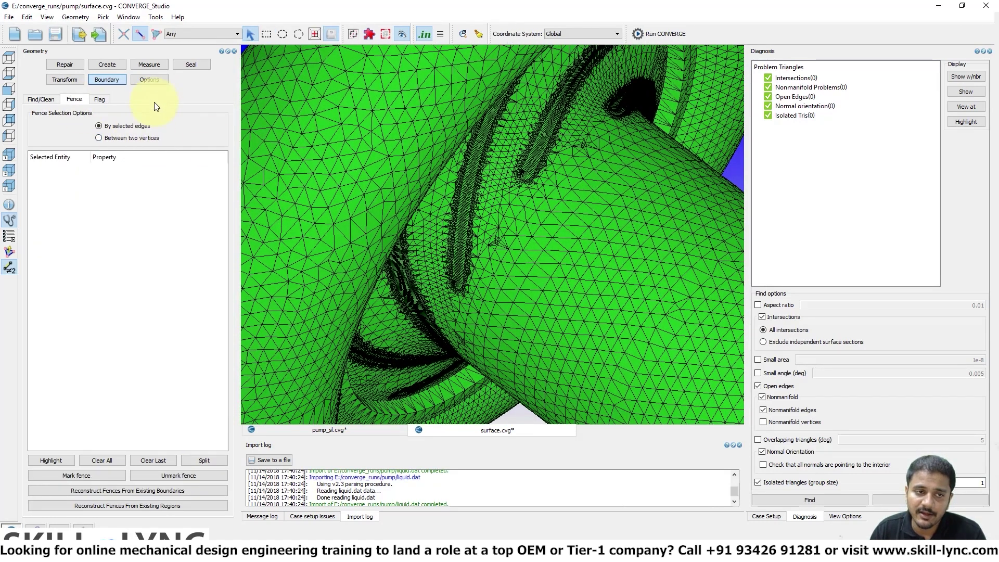
pyautogui.click(179, 34)
pyautogui.click(178, 49)
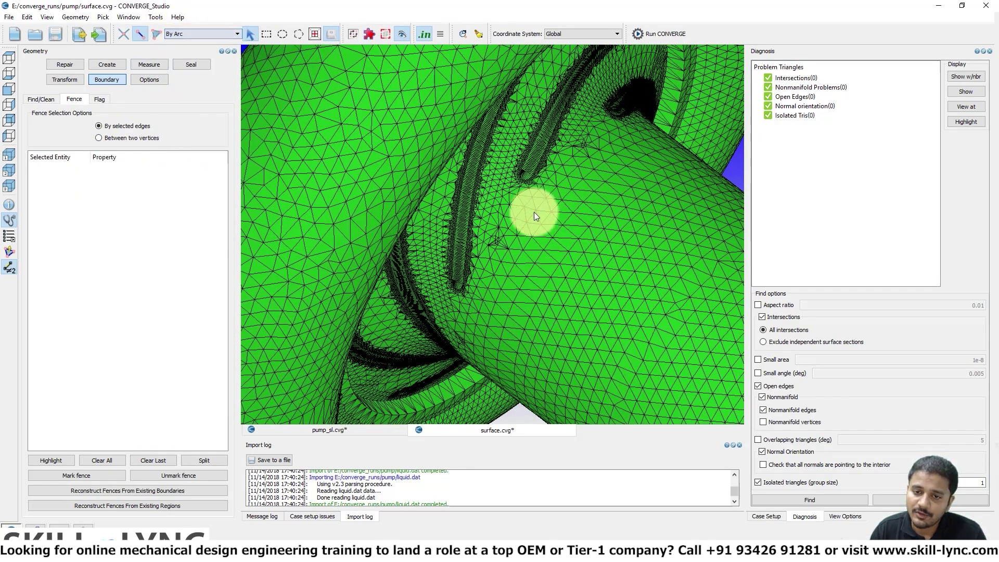
pyautogui.click(548, 223)
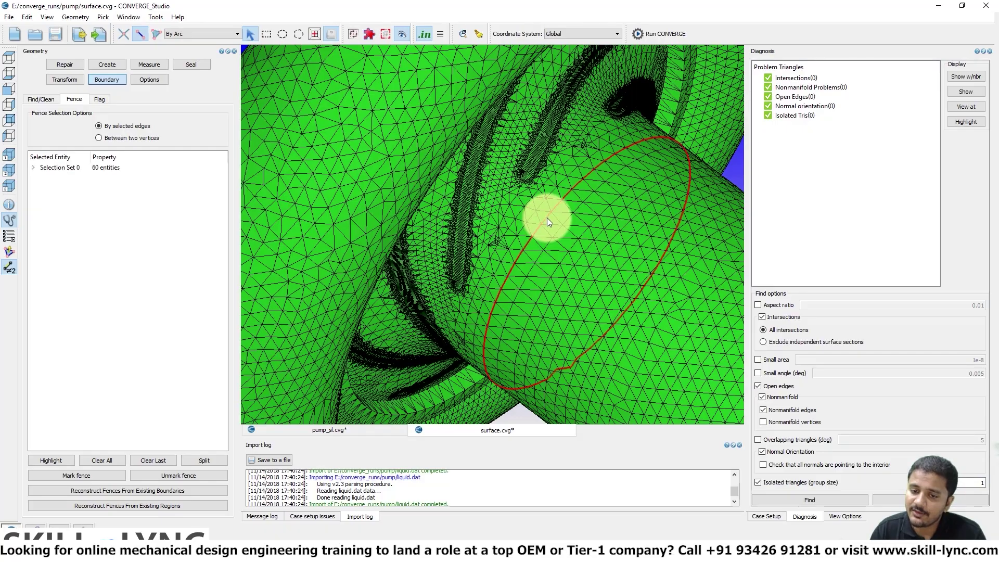
pyautogui.moveTo(545, 228); pyautogui.dragTo(468, 154, button='middle')
pyautogui.press('Escape')
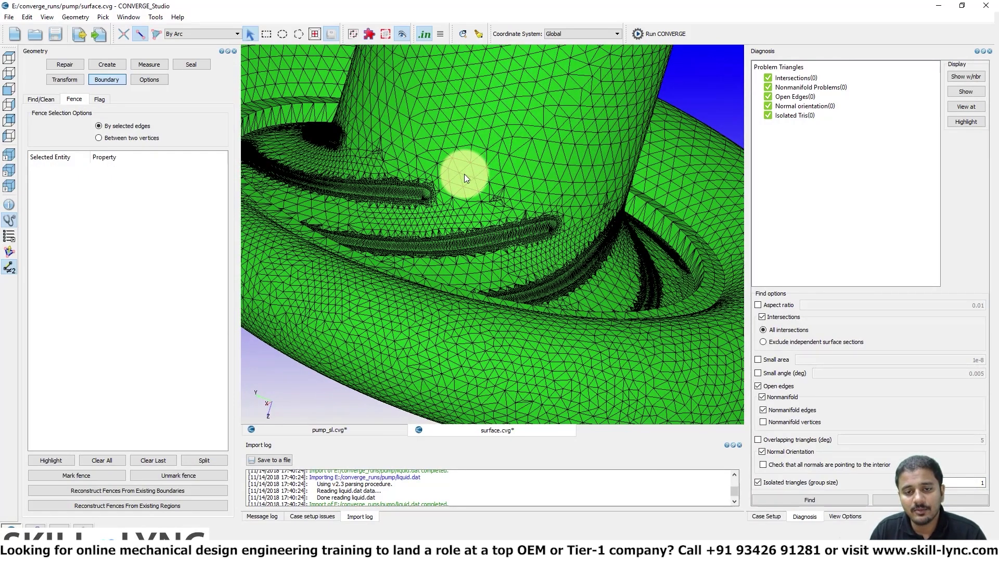
# Mark the circular edge loop at the base of the intake pipe as a fence and reconstruct fences from existing boundaries.
pyautogui.click(466, 174)
pyautogui.moveTo(486, 212); pyautogui.dragTo(500, 83, button='middle')
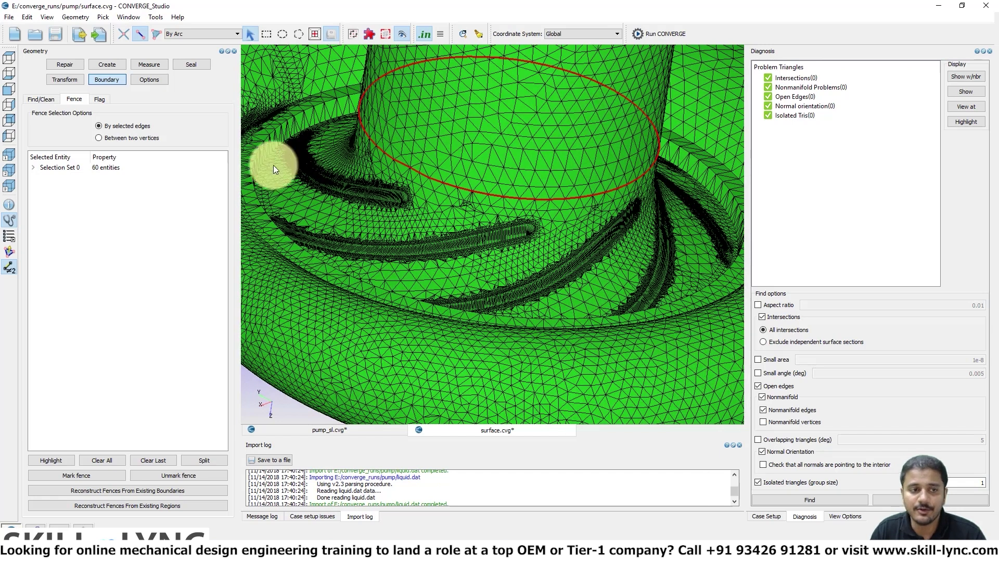
pyautogui.click(89, 476)
pyautogui.moveTo(387, 389); pyautogui.dragTo(388, 260, button='middle')
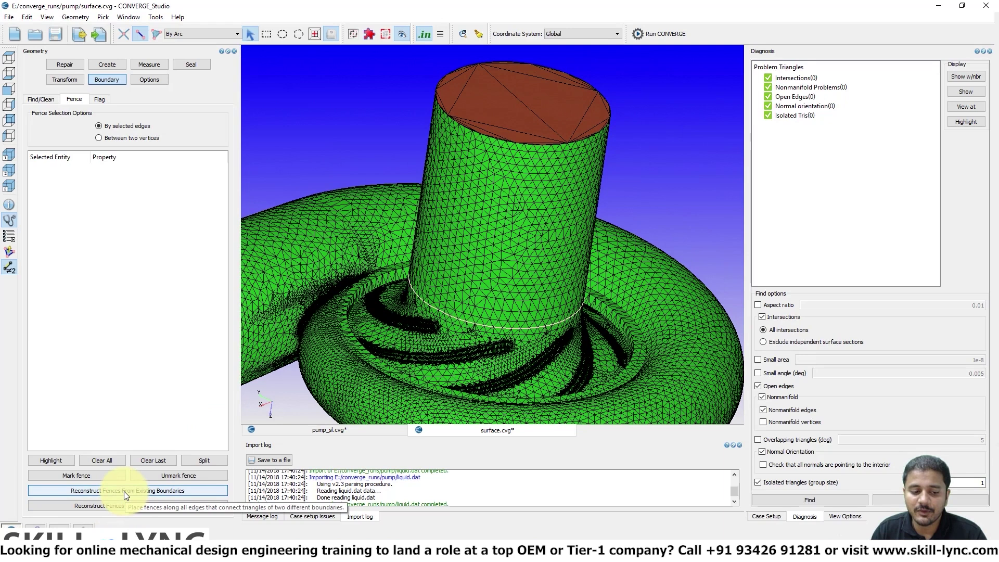
pyautogui.click(124, 491)
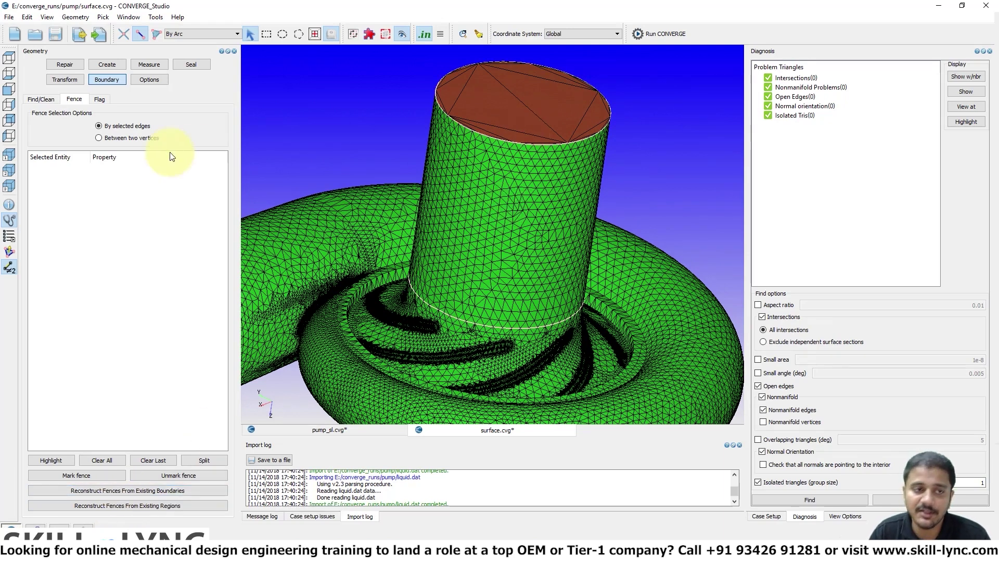
# Assign the intake pipe's cylindrical wall to the Intake runner boundary, using By Boundary Fence triangle selection.
pyautogui.click(104, 98)
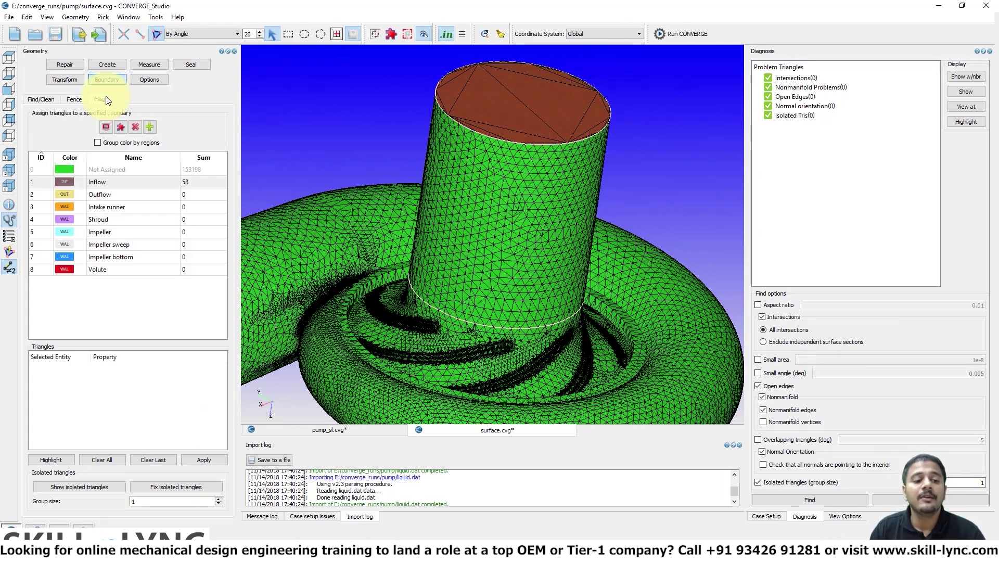
pyautogui.click(130, 209)
pyautogui.click(218, 35)
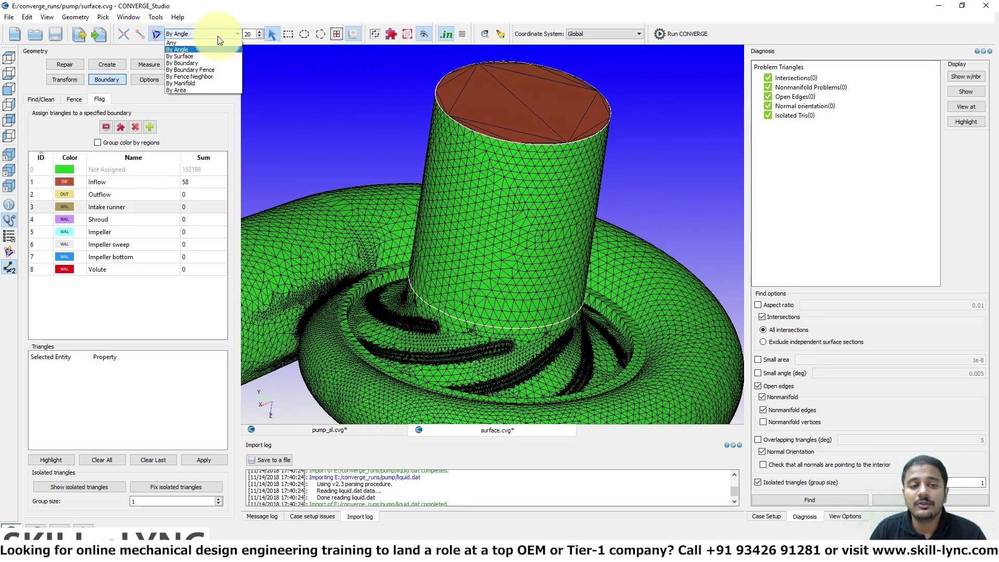
pyautogui.click(215, 70)
pyautogui.click(494, 174)
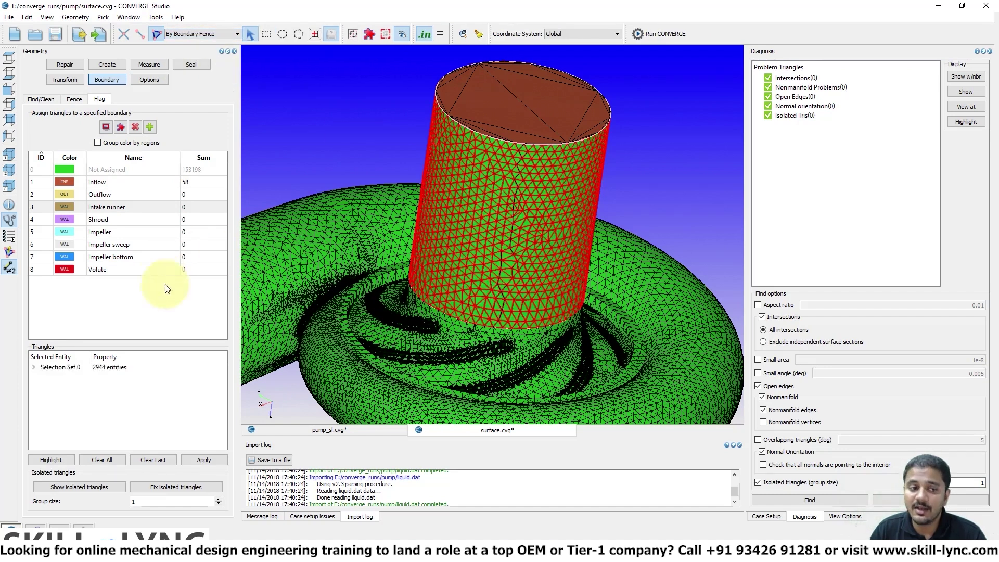
pyautogui.click(213, 461)
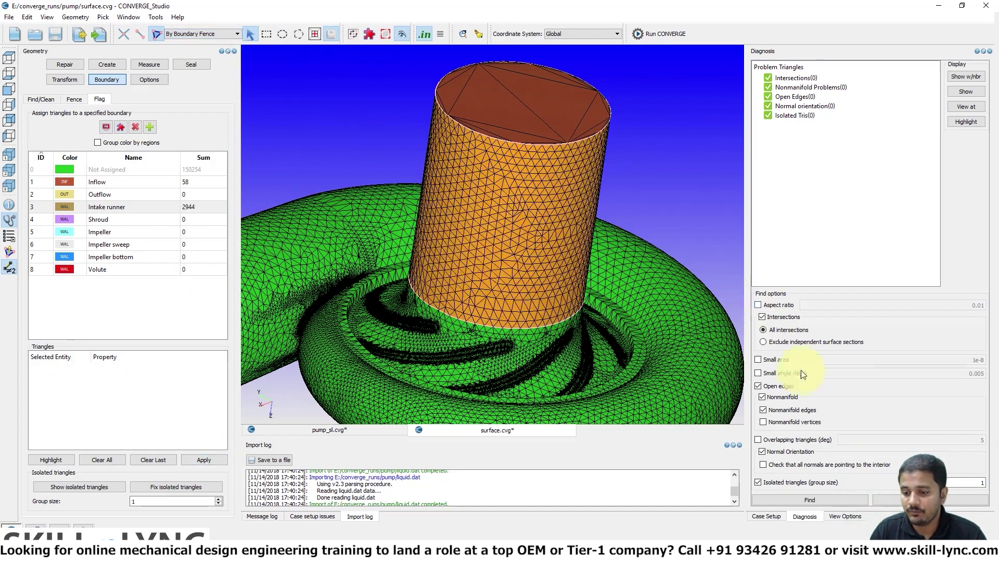
# Hide the Inflow and Intake runner boundaries to expose the impeller region inside the pump.
pyautogui.click(849, 517)
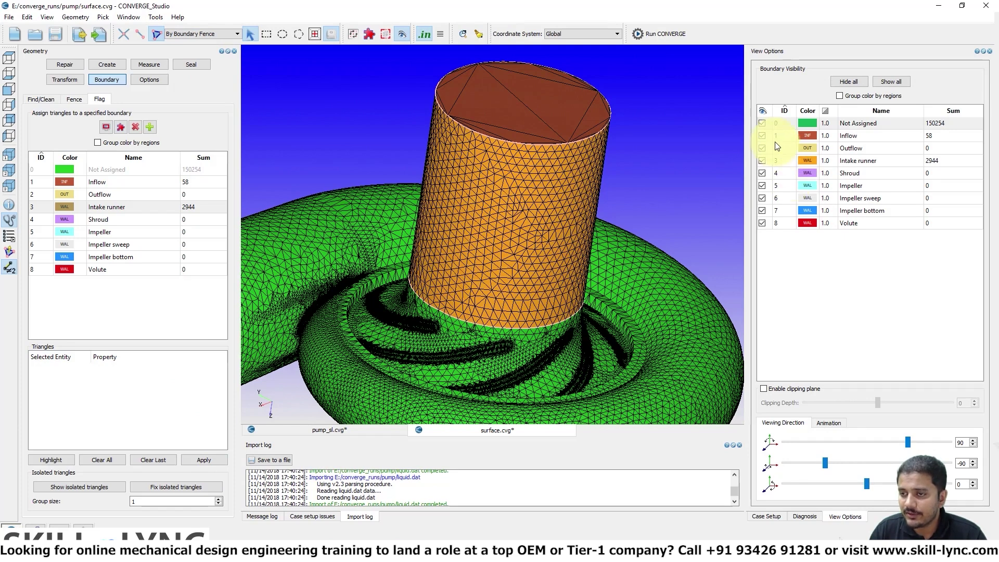
pyautogui.click(762, 135)
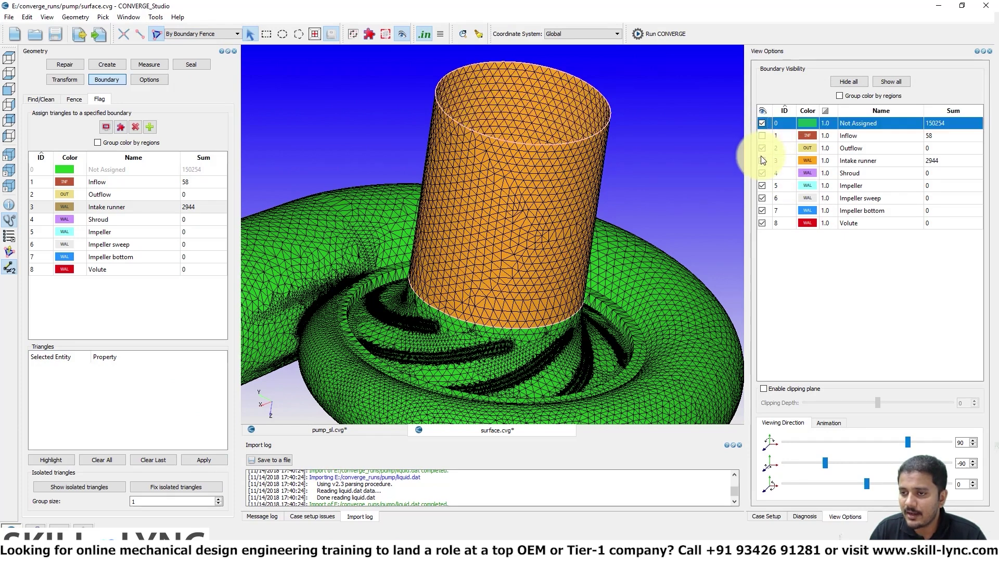
pyautogui.click(762, 160)
pyautogui.moveTo(604, 240); pyautogui.dragTo(583, 245)
pyautogui.scroll(5, 436, 261)
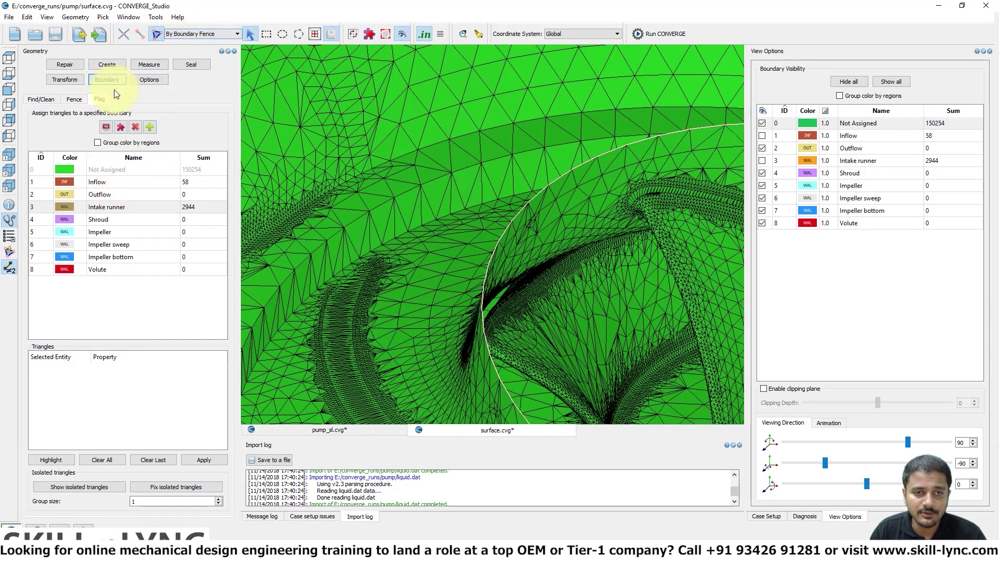
# Mark the circular edge loop around the shroud's outer rim as a fence, using By Arc edge selection.
pyautogui.click(74, 99)
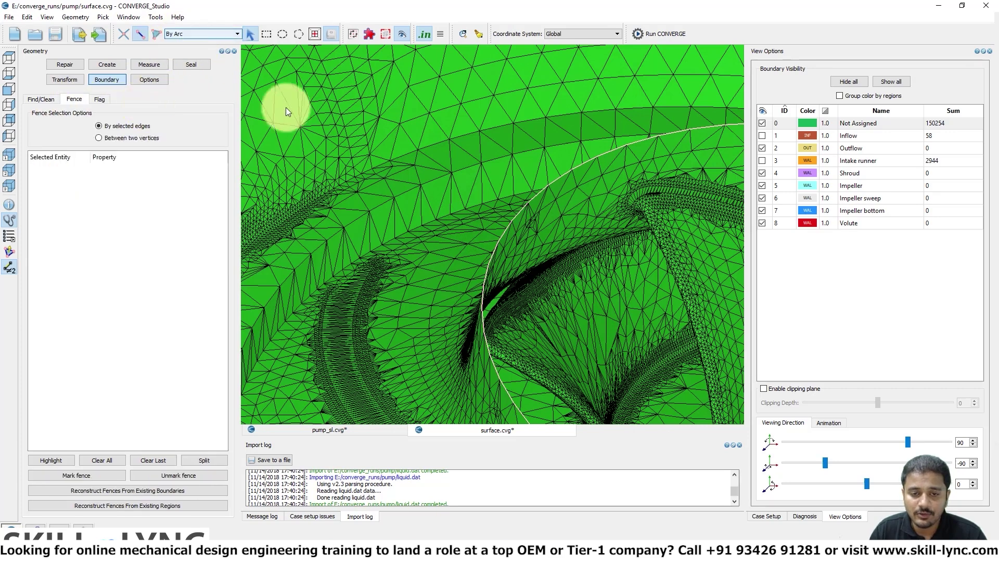
pyautogui.click(402, 235)
pyautogui.scroll(-6, 400, 254)
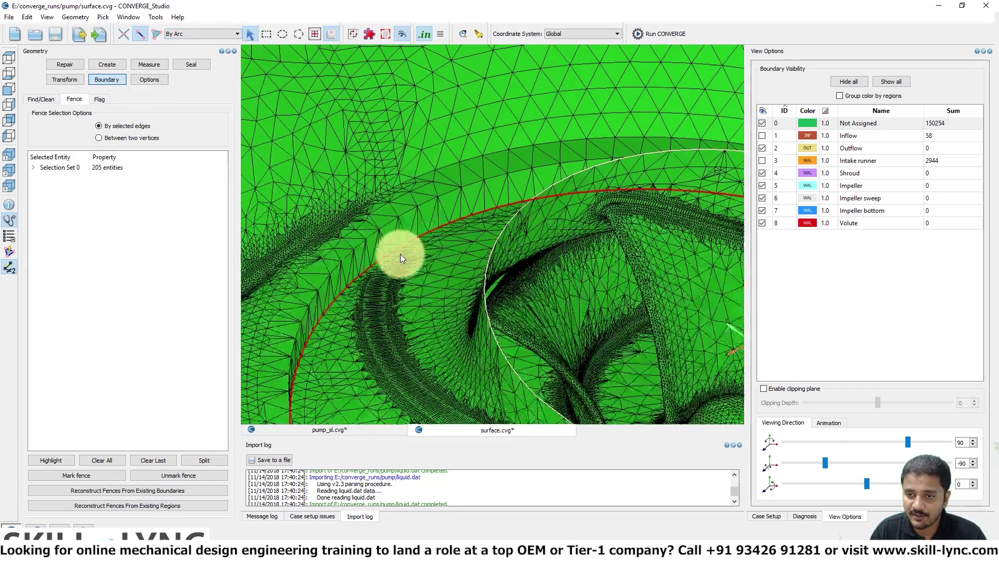
pyautogui.moveTo(548, 146); pyautogui.dragTo(537, 175)
pyautogui.click(537, 175)
pyautogui.scroll(5, 475, 123)
pyautogui.moveTo(385, 111); pyautogui.dragTo(464, 183)
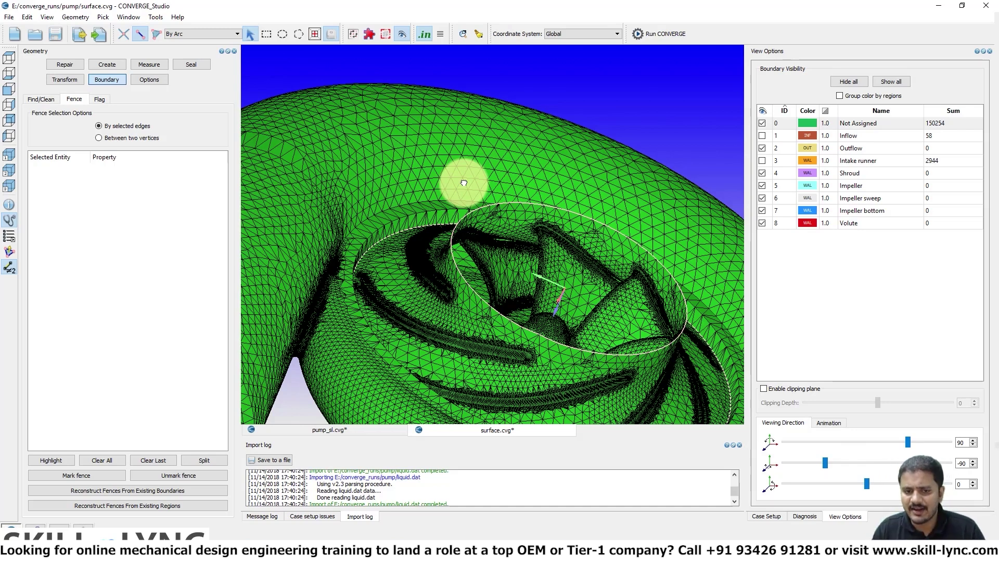
# Assign the surface between the inner and outer circular fences to the Shroud boundary by fence selection, and hide that boundary.
pyautogui.click(104, 100)
pyautogui.click(143, 220)
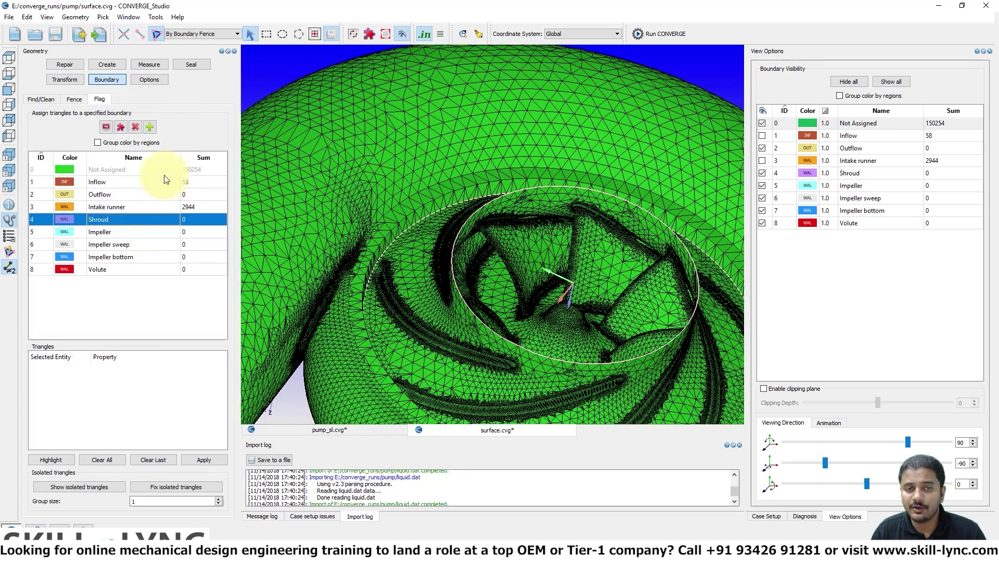
pyautogui.click(440, 304)
pyautogui.moveTo(440, 304); pyautogui.dragTo(374, 300)
pyautogui.click(100, 219)
pyautogui.click(196, 458)
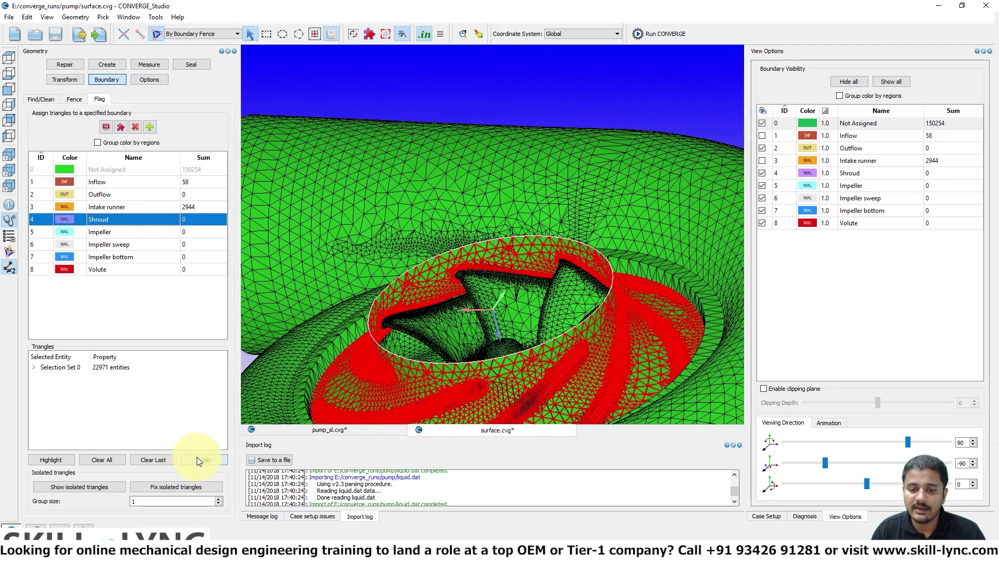
pyautogui.moveTo(397, 286); pyautogui.dragTo(469, 312)
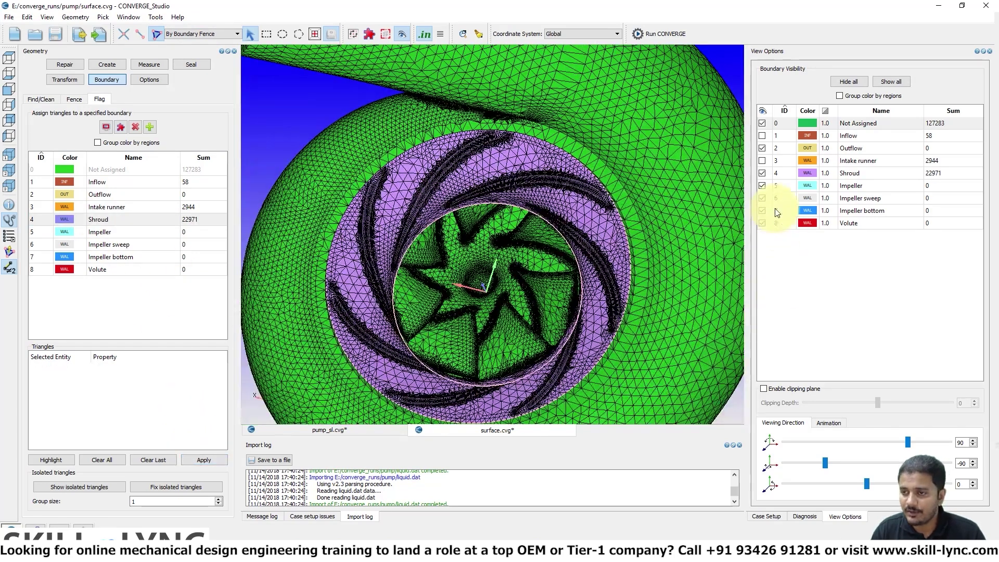
pyautogui.click(762, 173)
# Assign the circular end face of the discharge pipe to the Outflow boundary, using By Angle triangle selection.
pyautogui.scroll(-5, 581, 241)
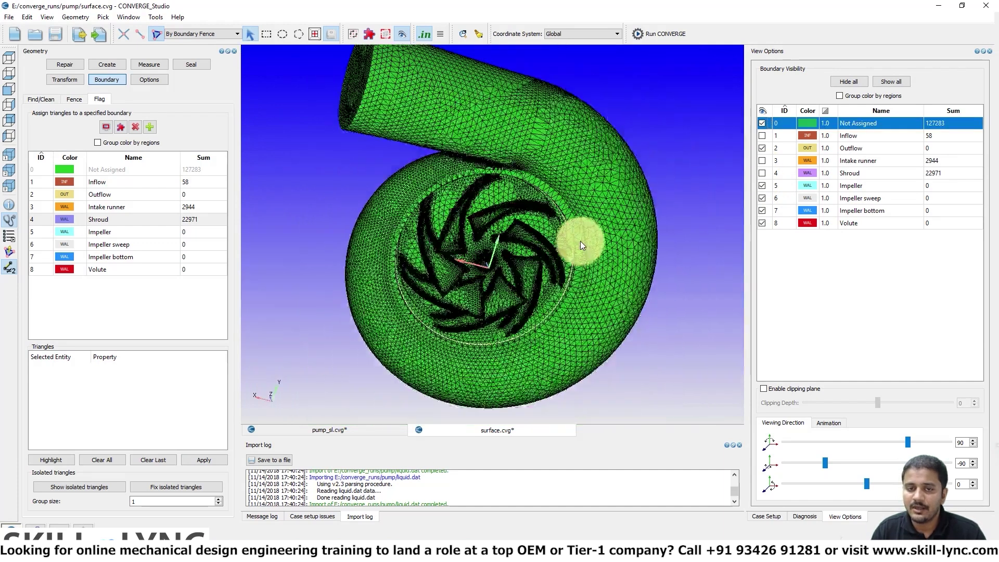
pyautogui.moveTo(564, 176); pyautogui.dragTo(542, 193)
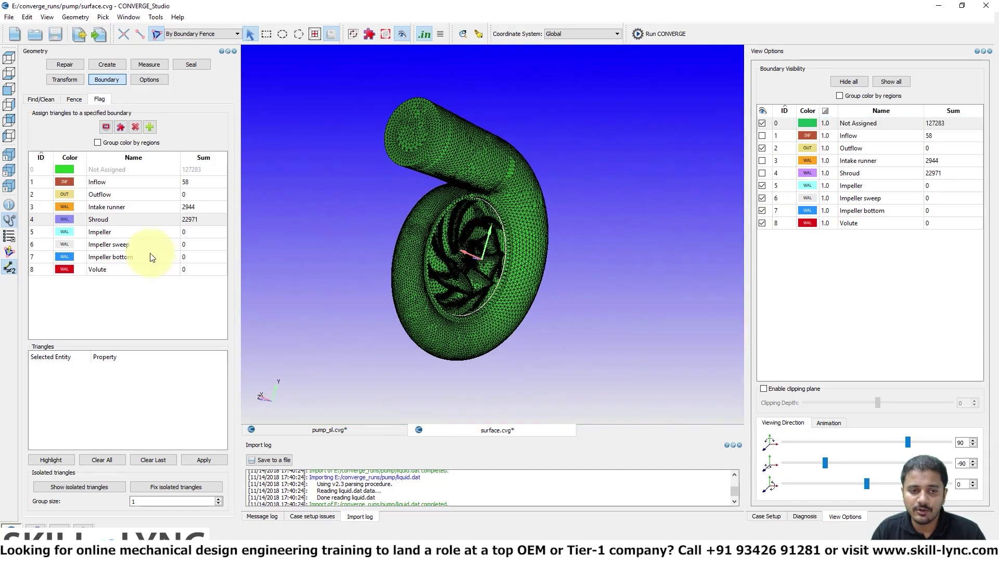
pyautogui.click(119, 195)
pyautogui.click(195, 35)
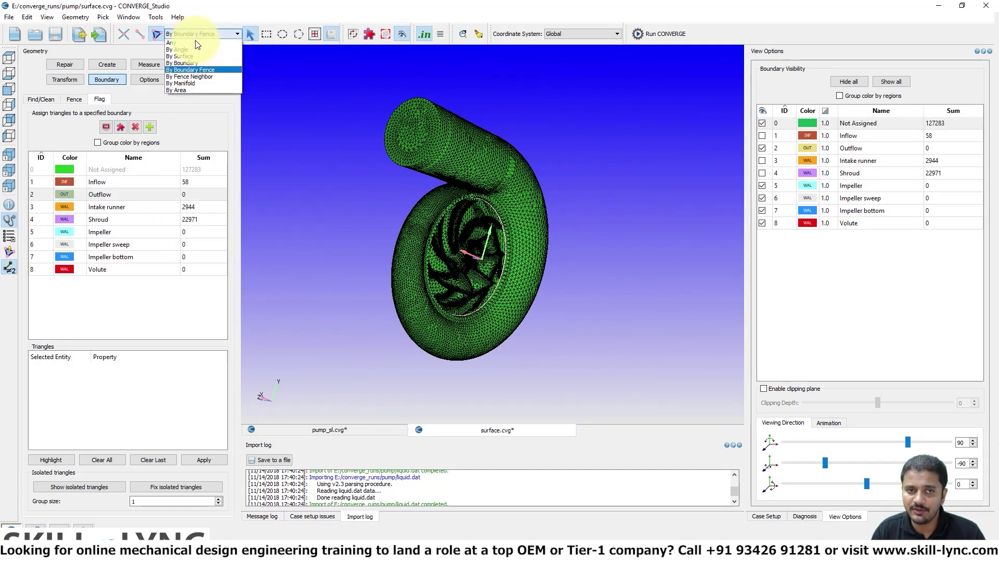
pyautogui.click(196, 51)
pyautogui.click(426, 132)
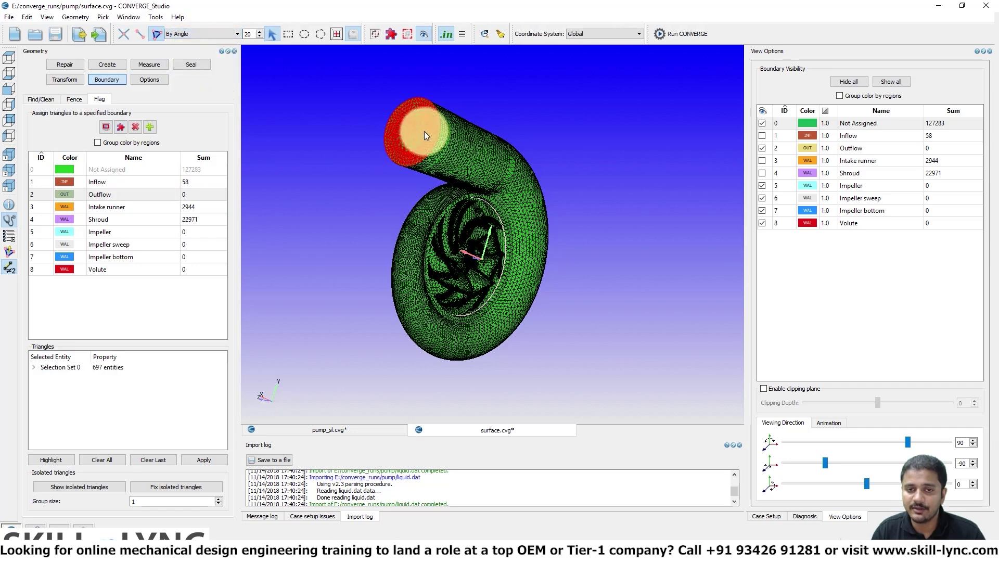
pyautogui.click(203, 459)
# Create a fence around the rim of the Outflow face.
pyautogui.moveTo(390, 215); pyautogui.dragTo(480, 286)
pyautogui.scroll(5, 480, 286)
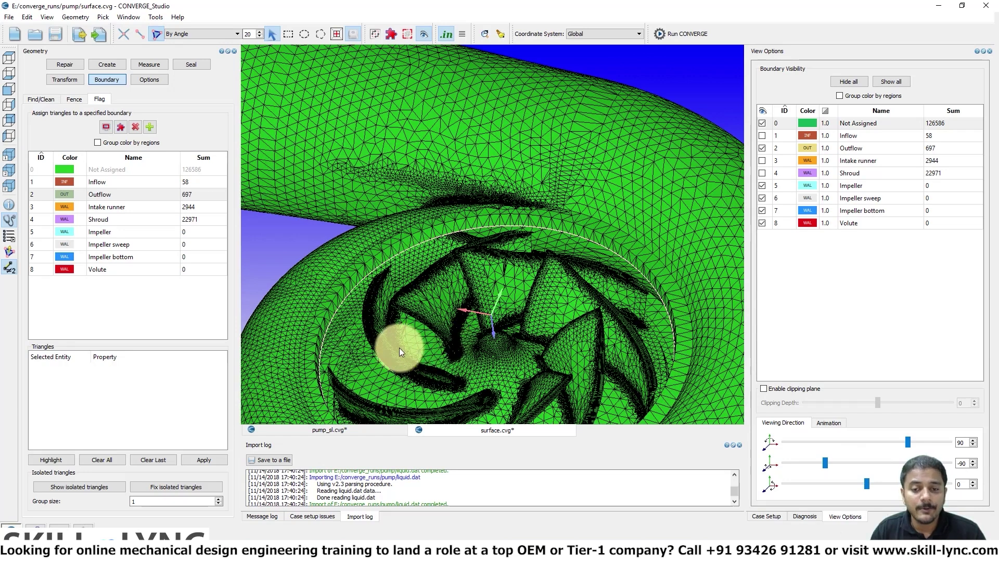
pyautogui.scroll(-6, 307, 237)
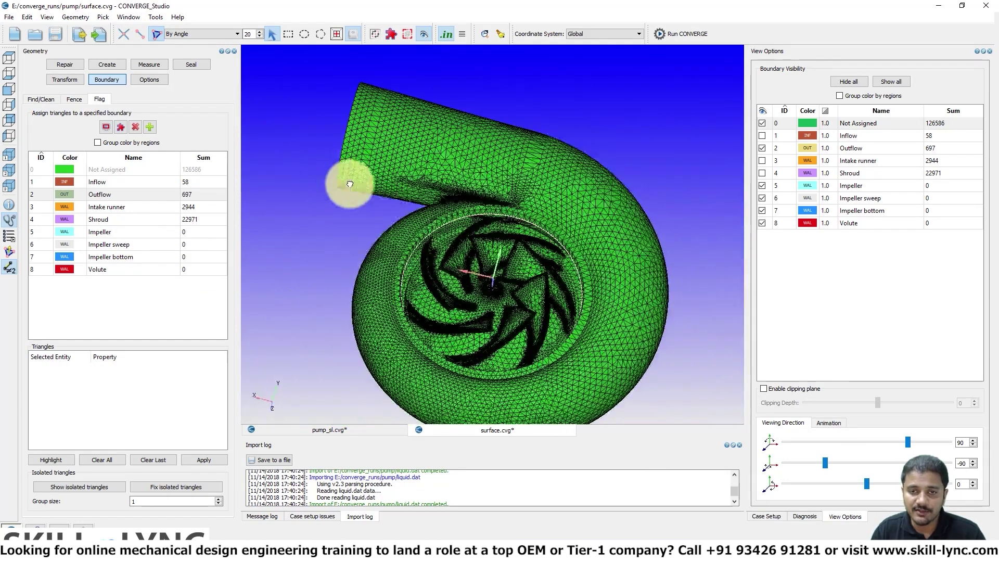
pyautogui.click(73, 99)
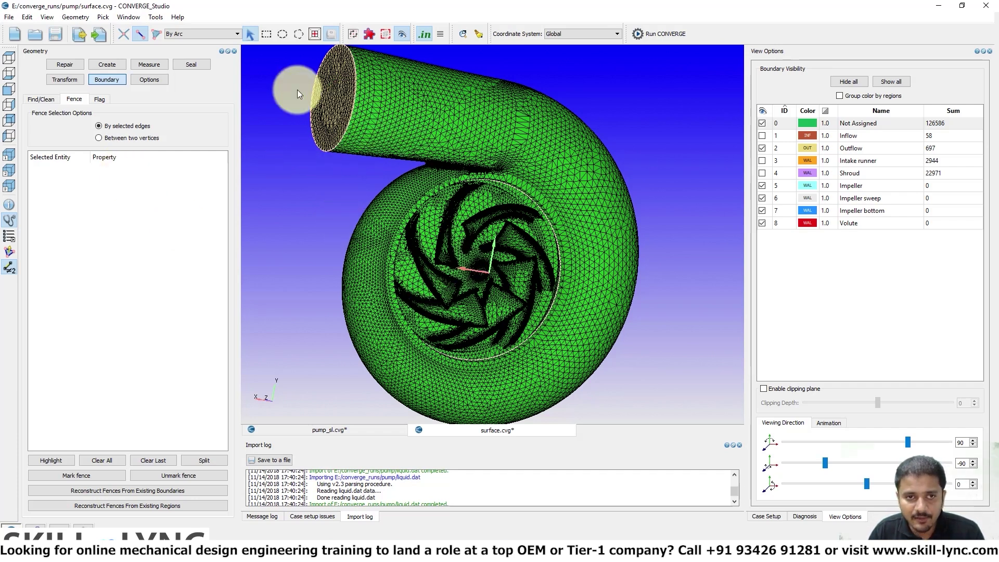
# Assign the spiral casing and discharge pipe wall to the Volute boundary, using By Boundary Fence selection, and hide that boundary.
pyautogui.click(100, 99)
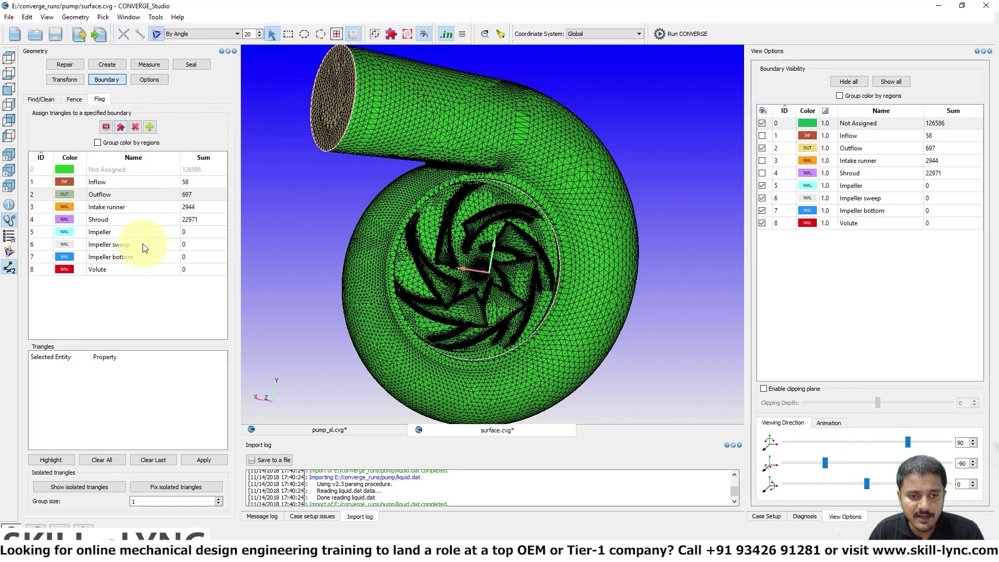
pyautogui.click(139, 269)
pyautogui.click(187, 33)
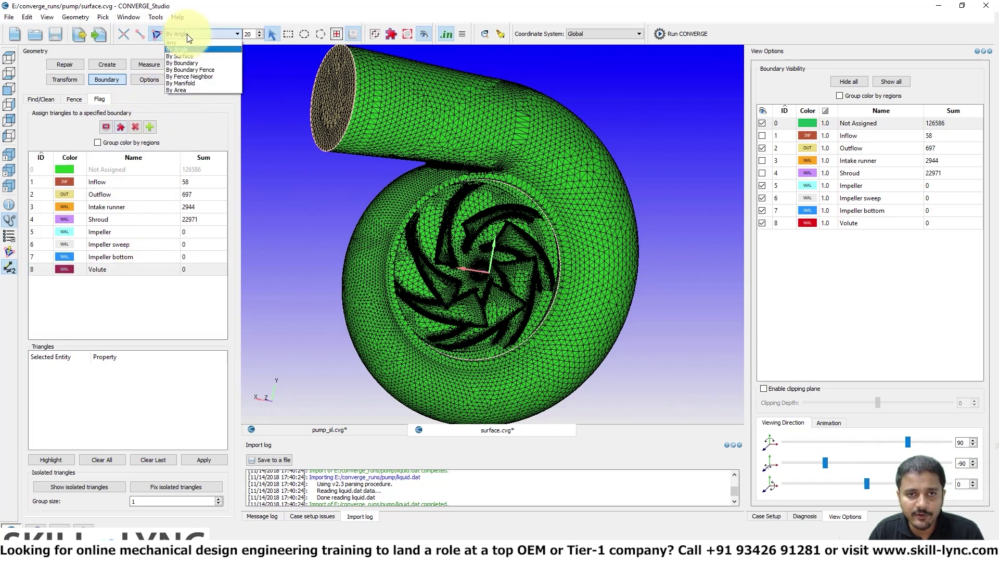
pyautogui.click(200, 70)
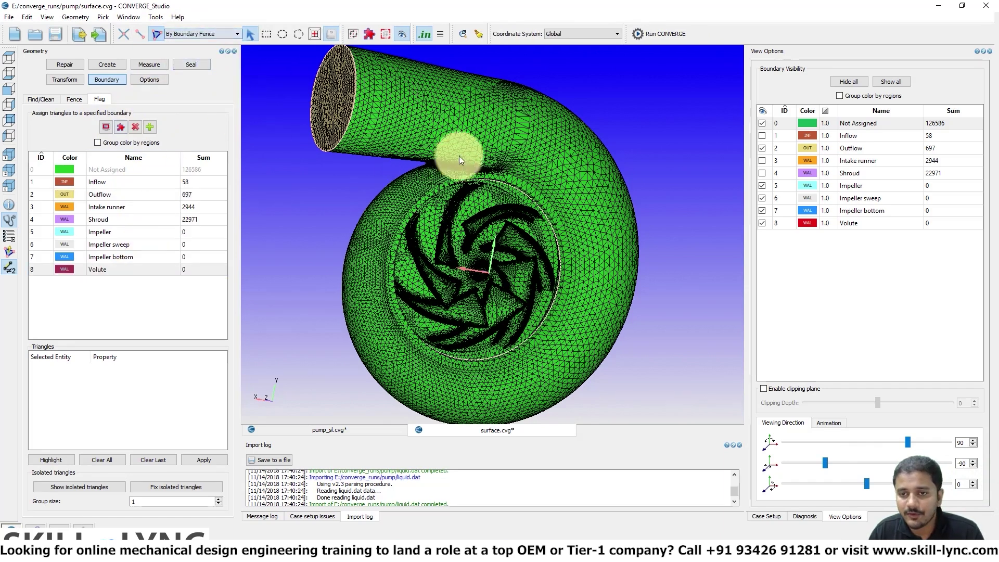
pyautogui.click(457, 149)
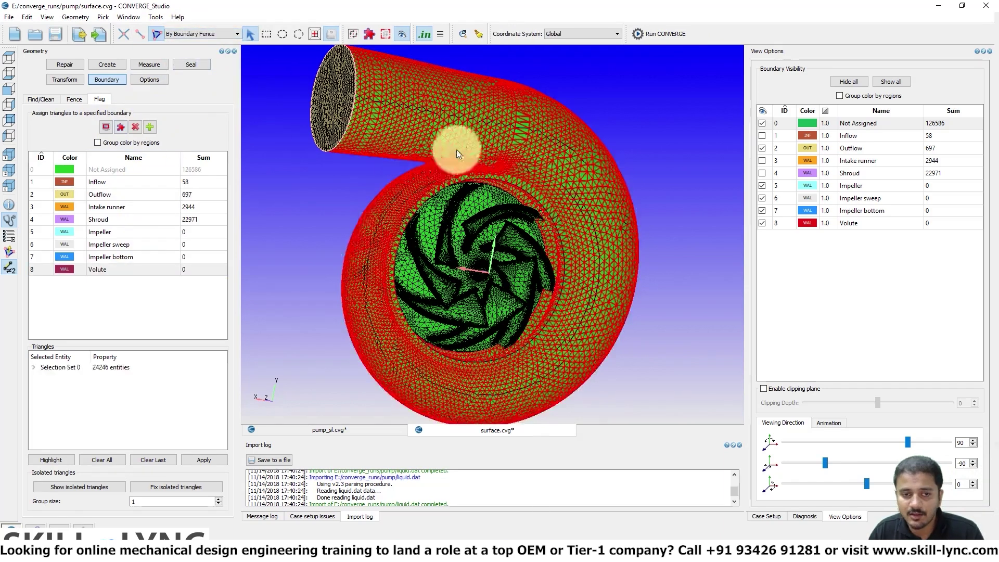
pyautogui.click(197, 460)
pyautogui.click(762, 223)
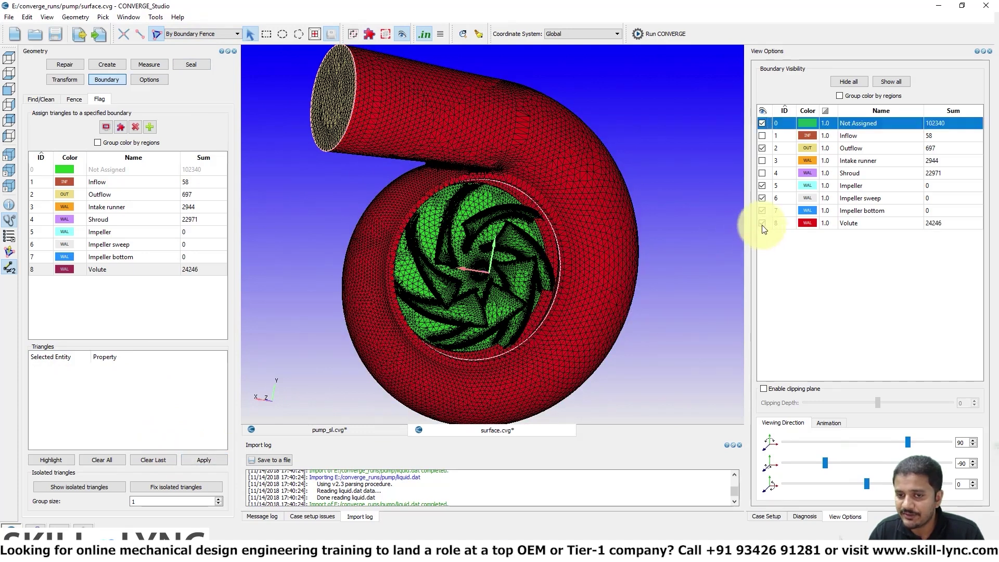
# Assign the flat circular underside of the impeller disk to the Impeller bottom boundary, using By Angle triangle selection.
pyautogui.moveTo(466, 181); pyautogui.dragTo(477, 281, button='middle')
pyautogui.scroll(5, 397, 205)
pyautogui.scroll(-6, 367, 191)
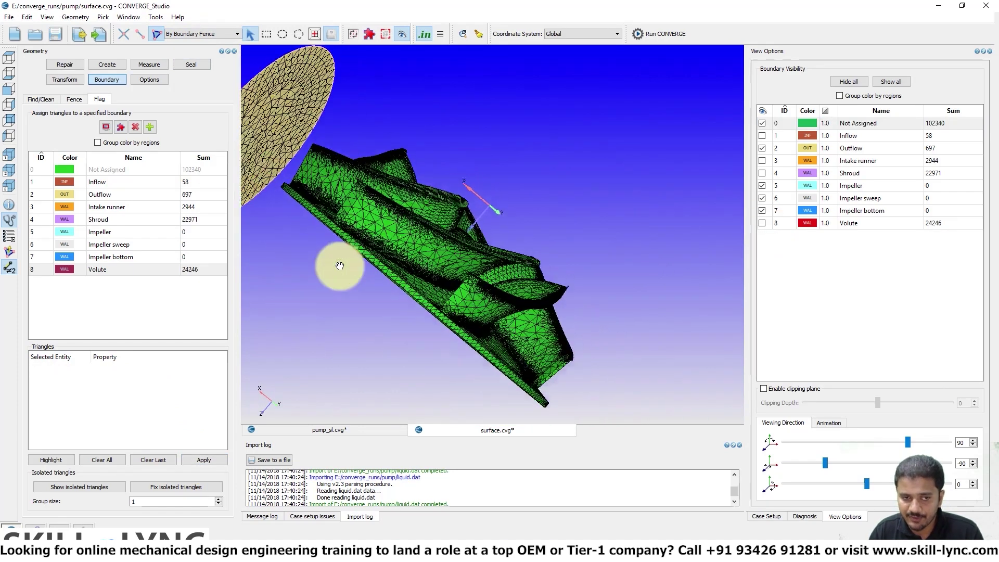
pyautogui.moveTo(257, 234); pyautogui.dragTo(301, 209, button='middle')
pyautogui.click(200, 33)
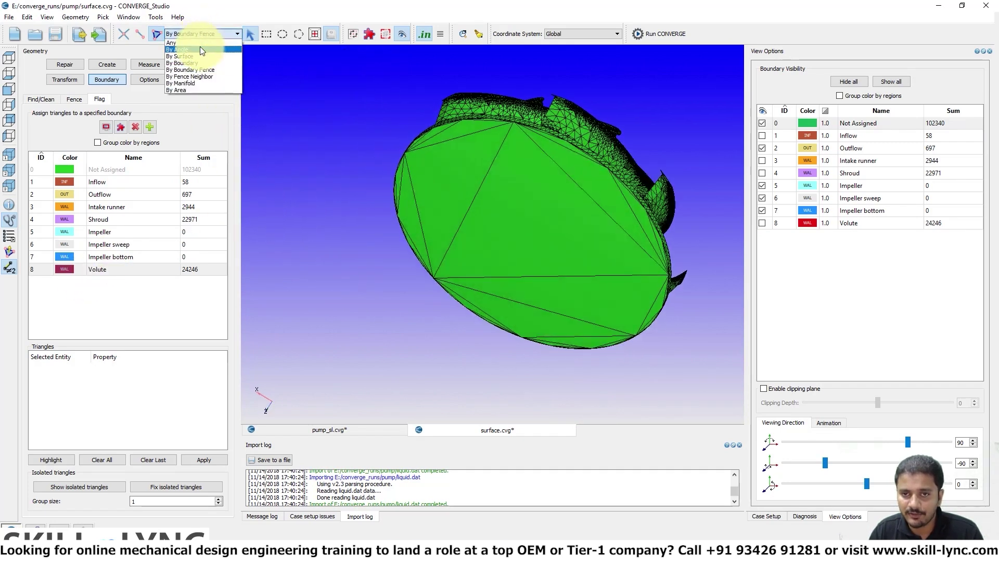
pyautogui.click(200, 46)
pyautogui.click(464, 258)
pyautogui.click(120, 256)
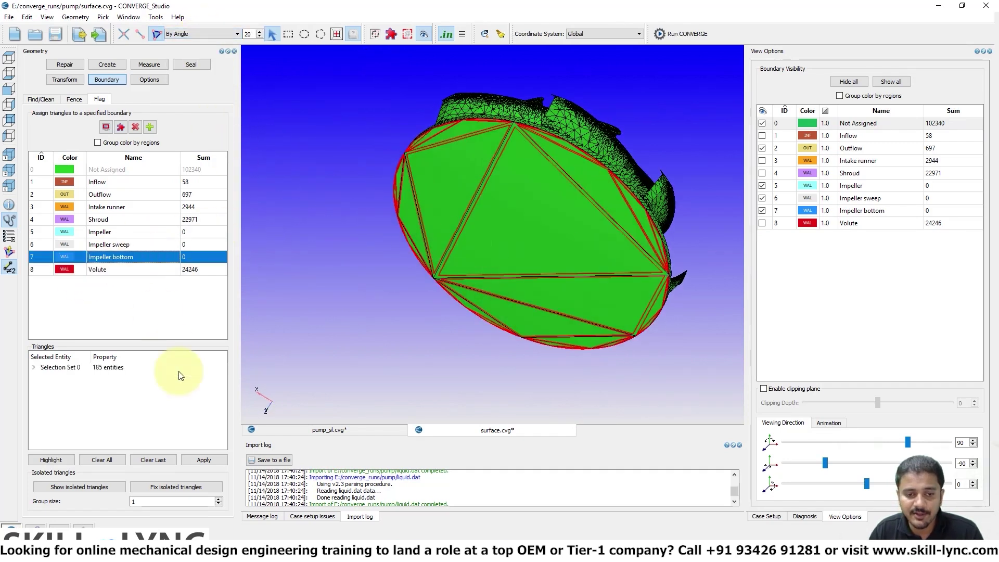
pyautogui.click(200, 460)
# Assign the thin rim around the impeller disk's edge to the Impeller sweep boundary.
pyautogui.moveTo(512, 131); pyautogui.dragTo(489, 177, button='middle')
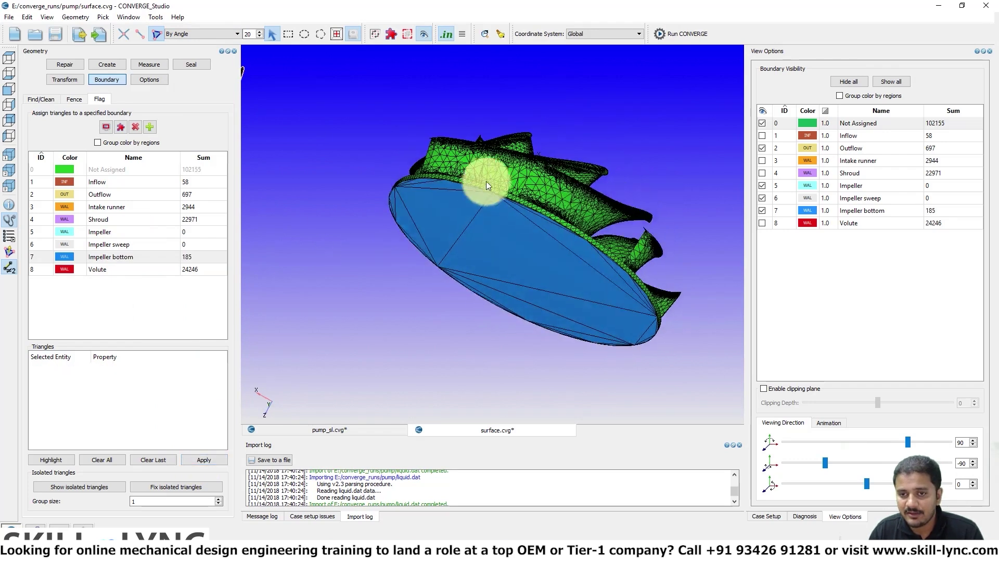
pyautogui.scroll(3, 486, 143)
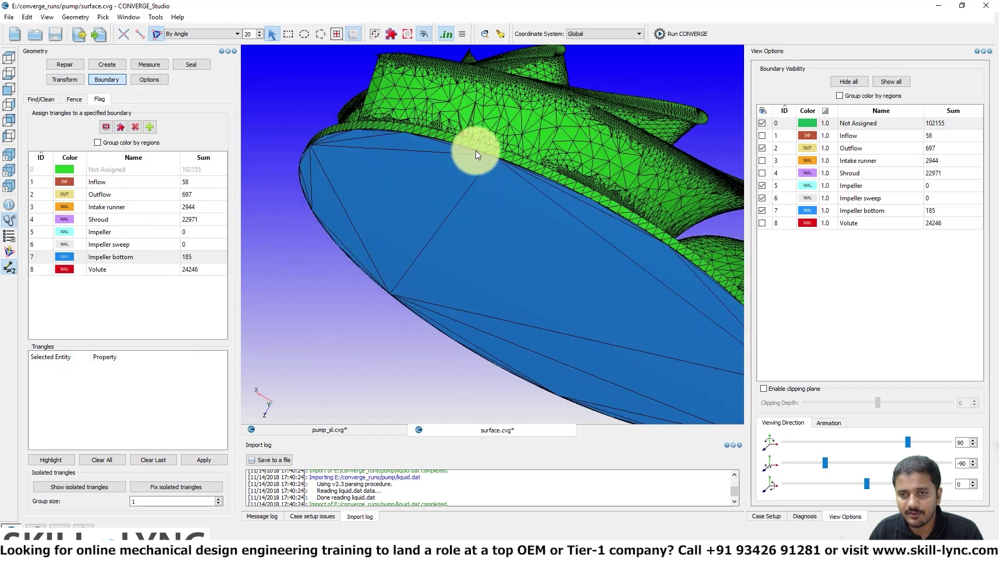
pyautogui.click(476, 150)
pyautogui.moveTo(475, 201); pyautogui.dragTo(433, 194, button='middle')
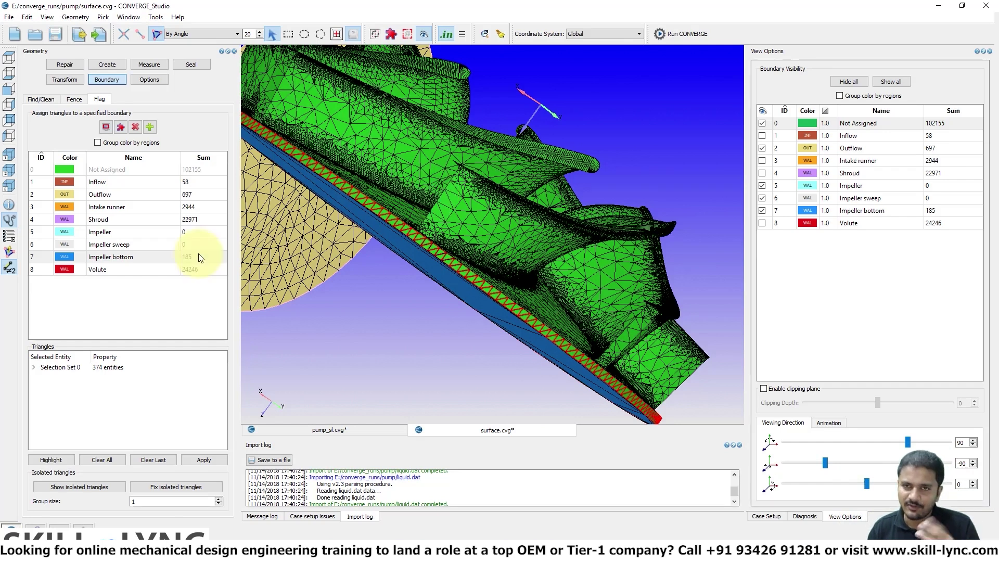
pyautogui.click(111, 244)
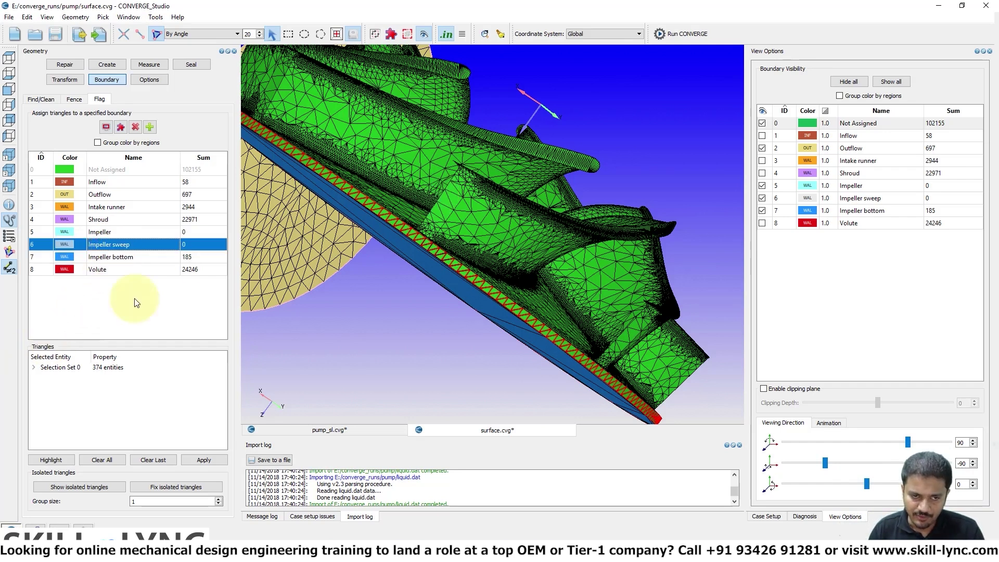
pyautogui.click(192, 458)
# Hide all boundaries except the Not Assigned triangles.
pyautogui.moveTo(317, 302); pyautogui.dragTo(375, 203)
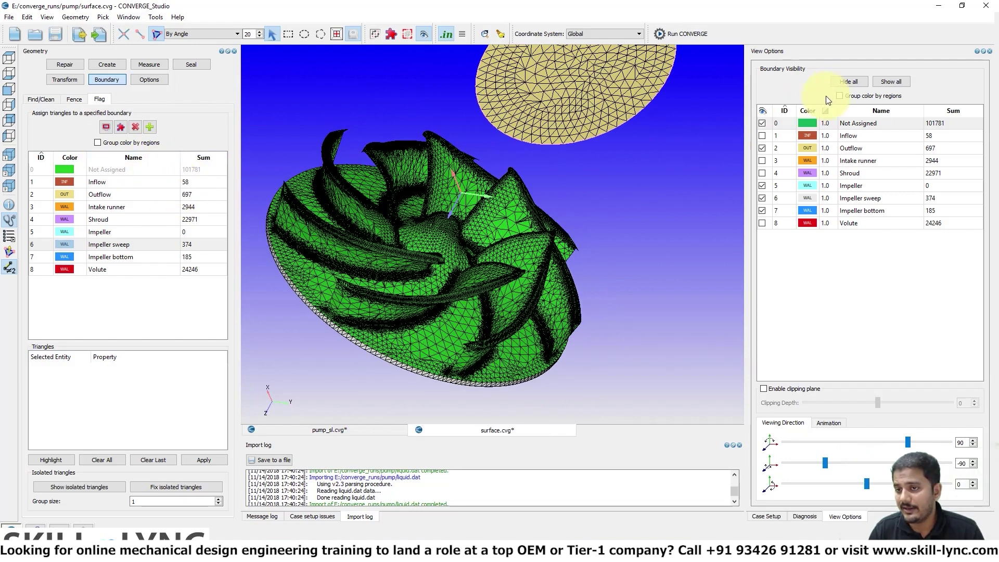
pyautogui.click(846, 81)
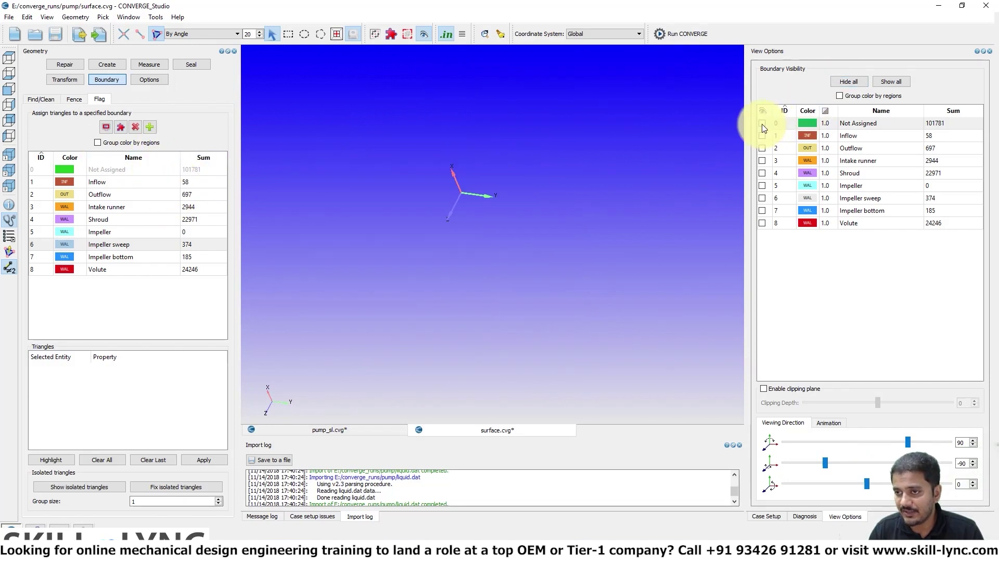
pyautogui.click(762, 124)
pyautogui.moveTo(573, 223); pyautogui.dragTo(454, 220)
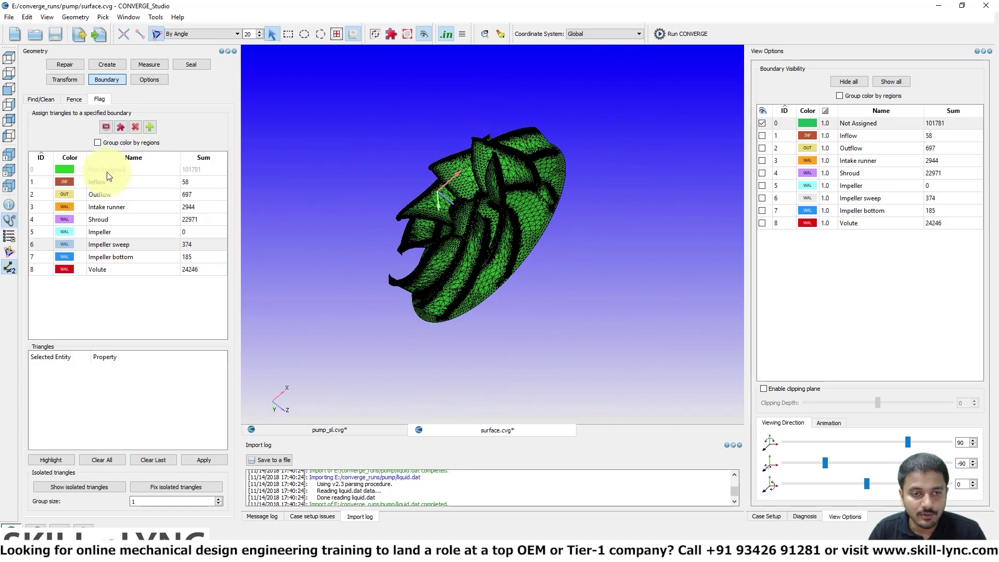
# Assign all remaining unassigned triangles to the Impeller boundary, using By Boundary triangle selection.
pyautogui.click(210, 33)
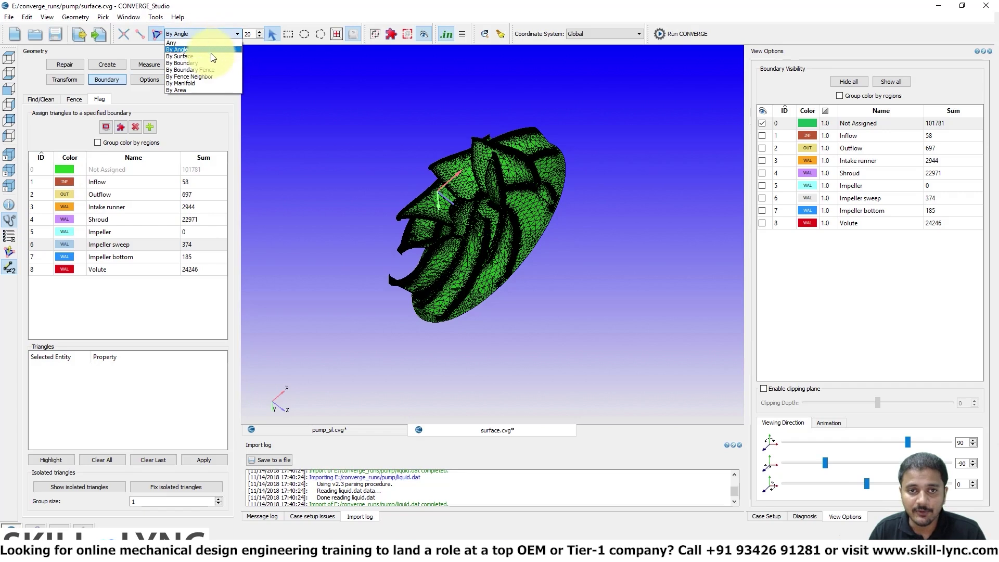
pyautogui.click(211, 63)
pyautogui.click(514, 211)
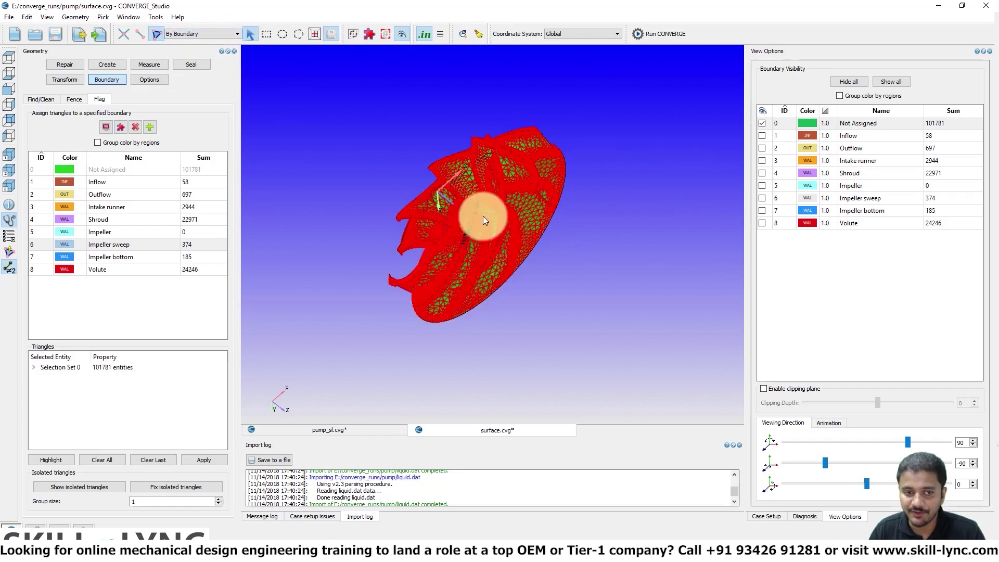
pyautogui.click(135, 232)
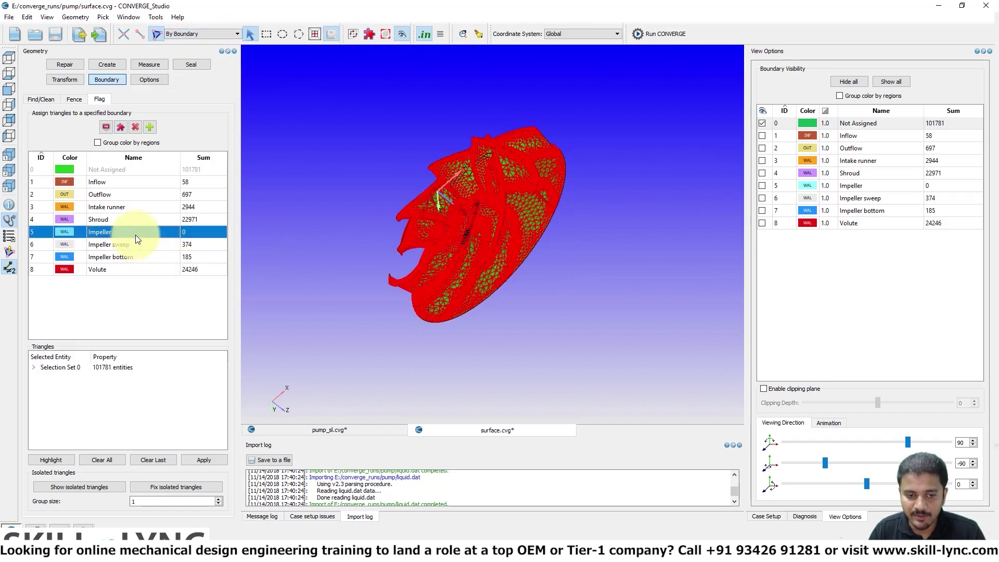
pyautogui.click(204, 460)
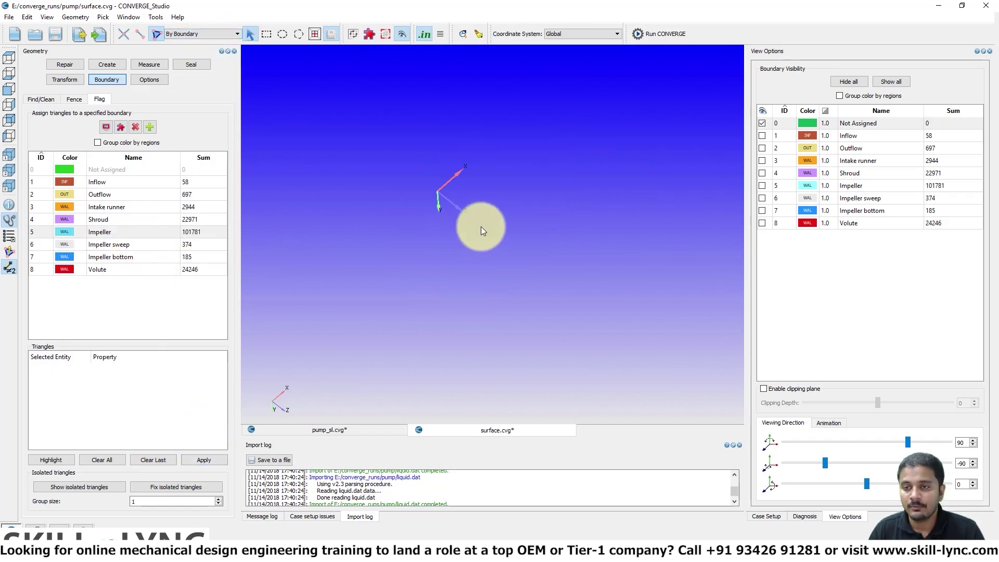
# Show all boundaries of the pump and display the surface normals.
pyautogui.click(887, 82)
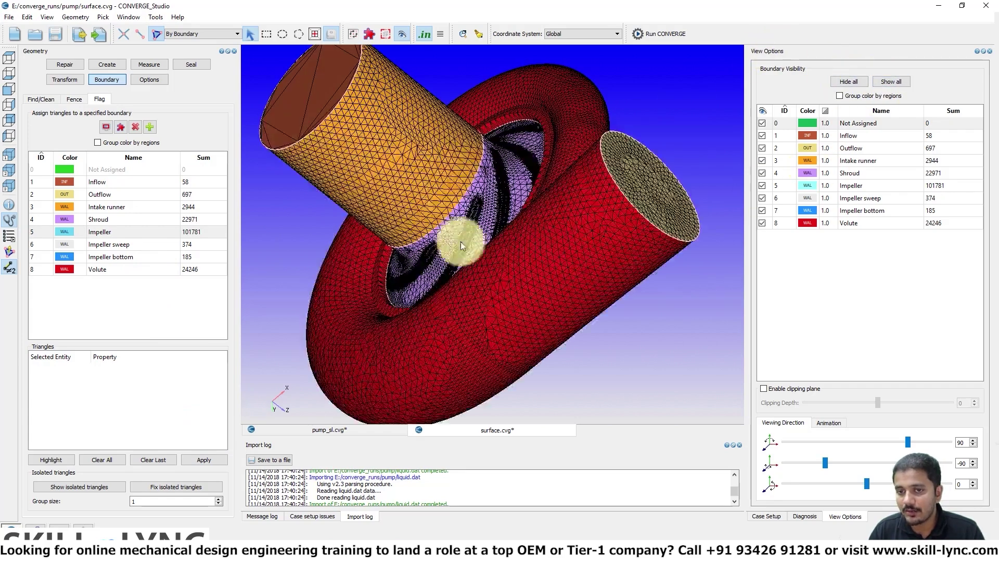
pyautogui.moveTo(457, 230); pyautogui.dragTo(506, 130)
pyautogui.click(9, 253)
pyautogui.moveTo(410, 166)
pyautogui.mouseDown()
pyautogui.moveTo(467, 185)
pyautogui.moveTo(702, 396)
pyautogui.mouseUp()
# Run the surface diagnosis for intersections, nonmanifold problems, open edges, normal orientation and isolated triangles, and inspect the normals around the pump.
pyautogui.click(805, 516)
pyautogui.click(801, 501)
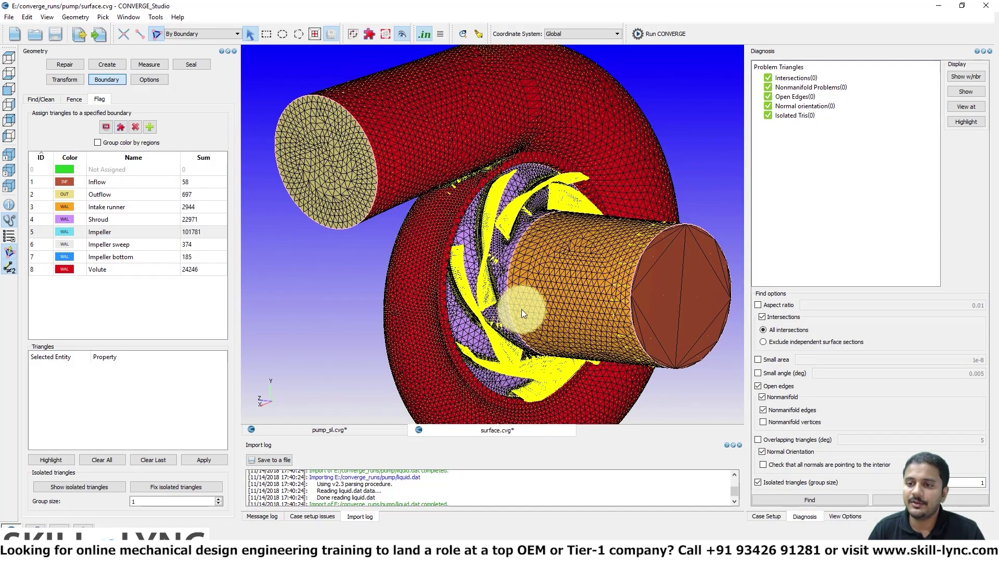
pyautogui.scroll(-2, 498, 249)
pyautogui.moveTo(498, 248); pyautogui.dragTo(561, 177)
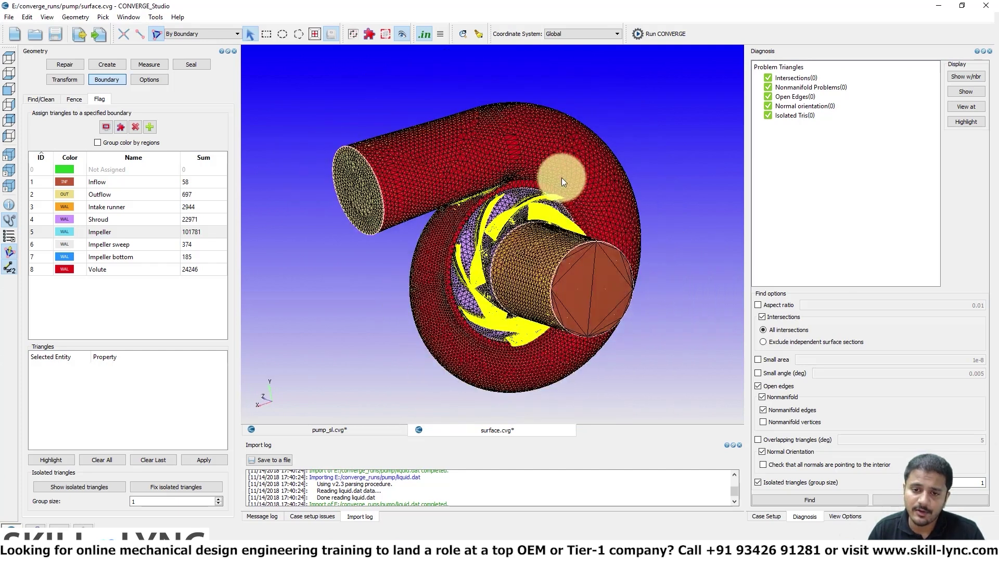
pyautogui.moveTo(462, 279); pyautogui.dragTo(512, 296)
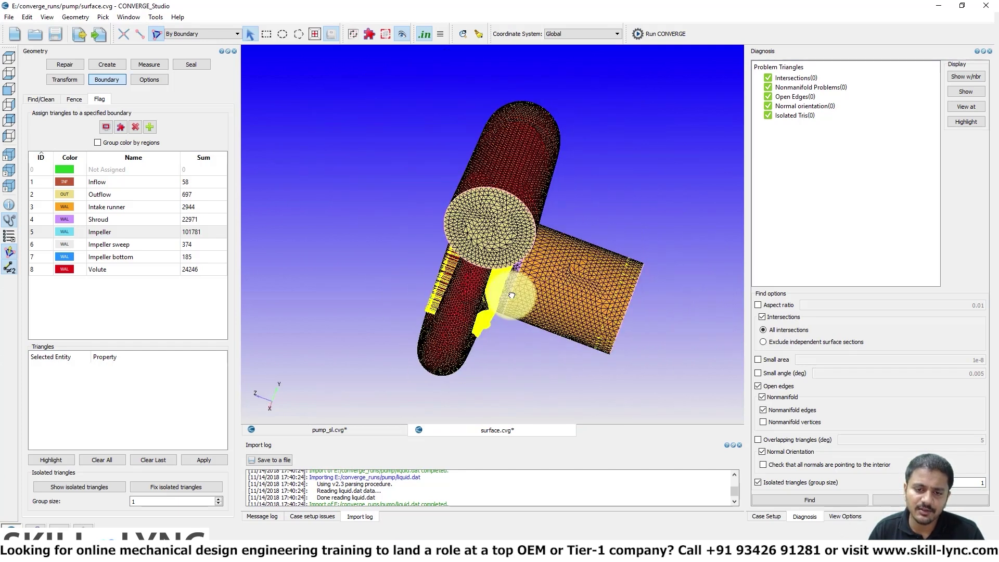